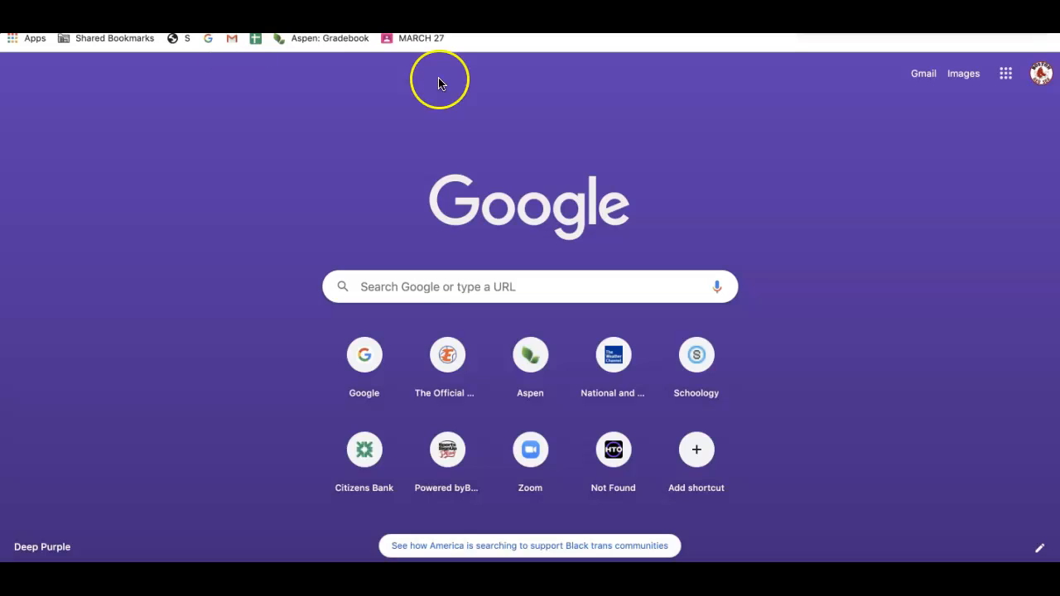
Step: Open Google Sheets from the Google apps and create a new blank spreadsheet
left_click(1004, 77)
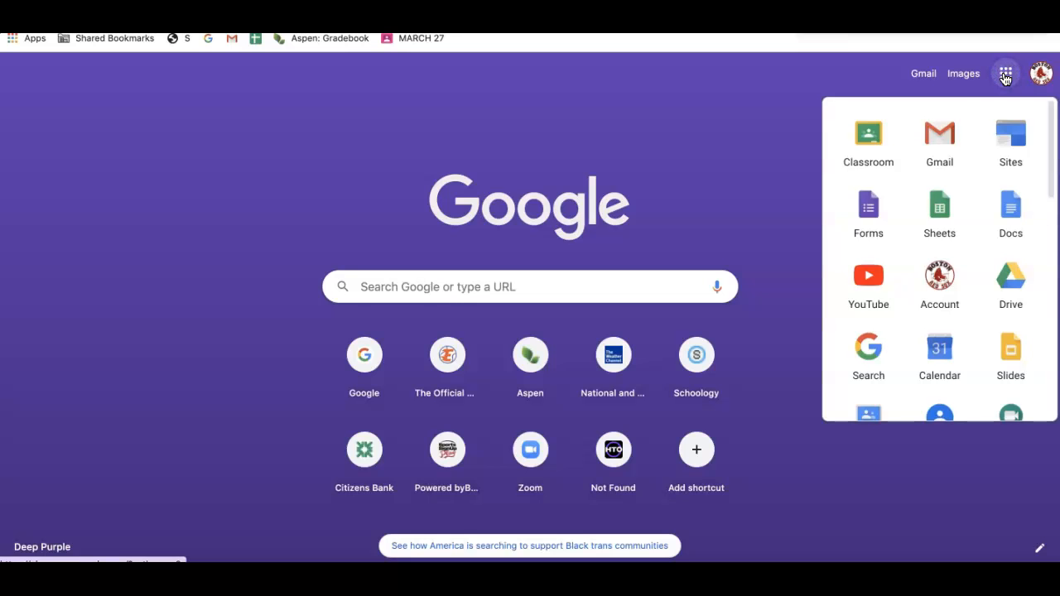
left_click(940, 207)
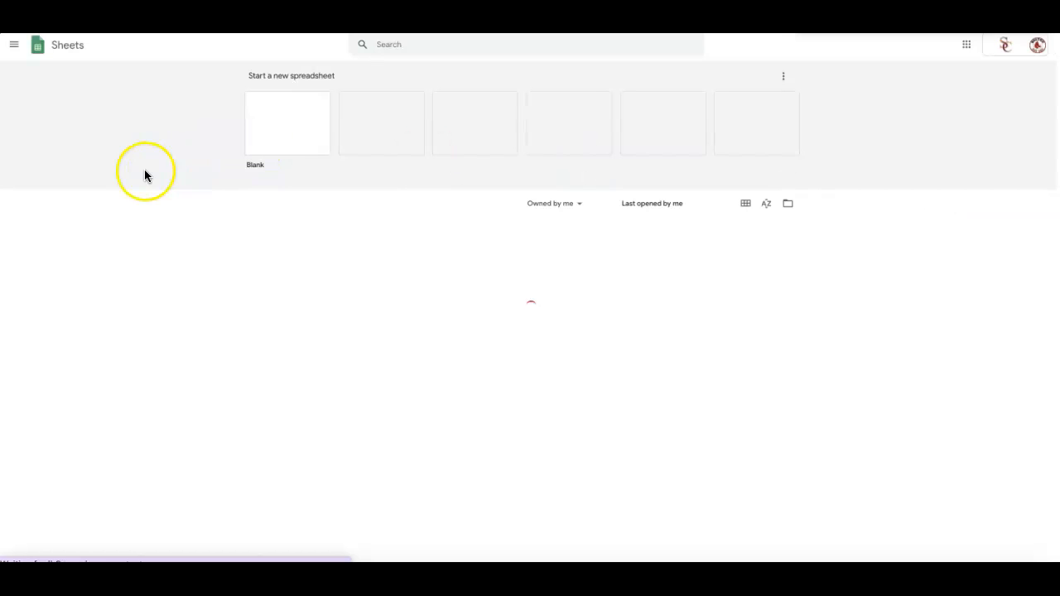
left_click(288, 124)
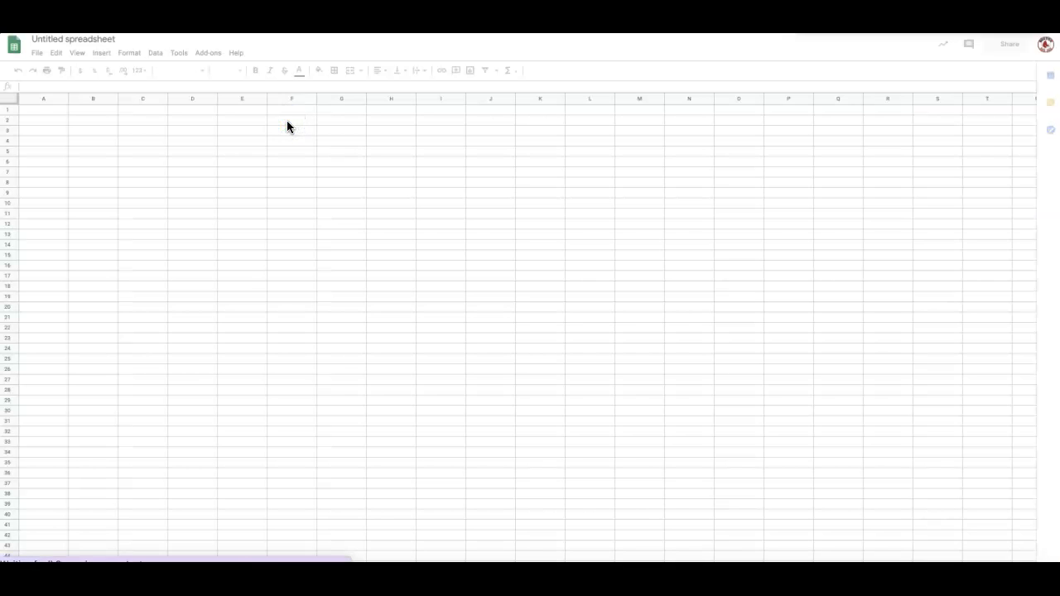
key("ctrl+plus")
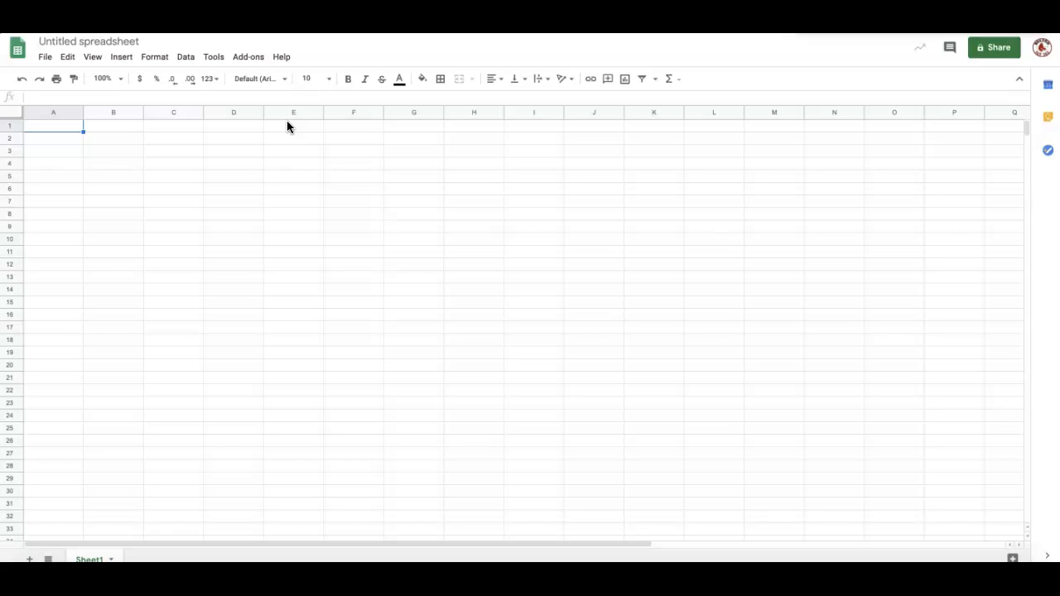
left_click(272, 207)
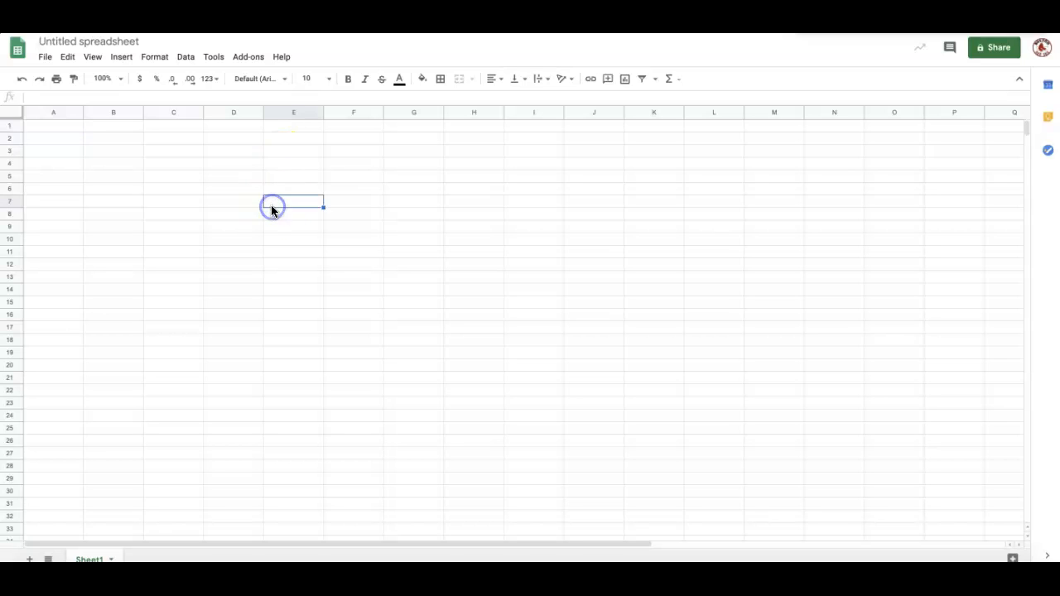
left_click(189, 187)
left_click(174, 160)
left_click(780, 279)
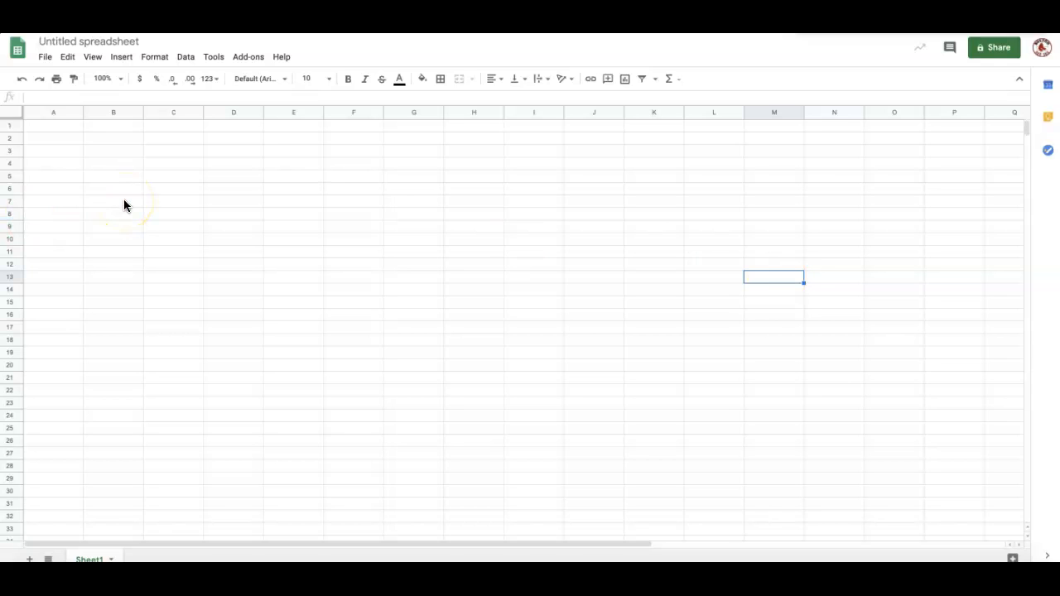
Step: Rename the untitled spreadsheet as Practice
left_click(82, 42)
type("Pra")
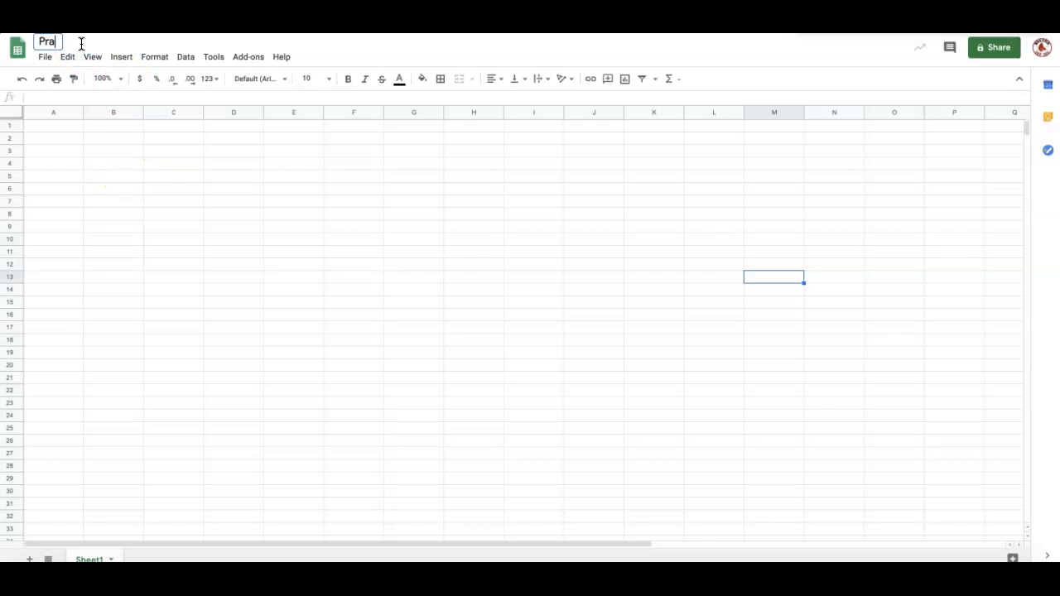
type("ctice")
double_click(62, 44)
key("Return")
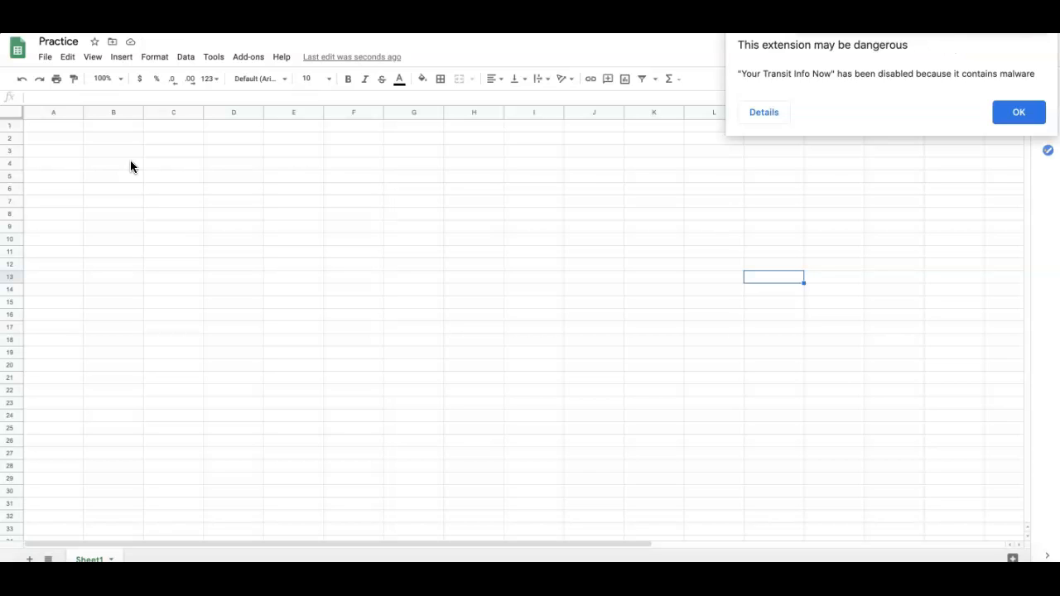
Step: Dismiss the browser warning about the disabled "Your Transit Info Now" extension
key("ctrl+plus")
key("ctrl+plus")
key("ctrl+plus")
key("ctrl+plus")
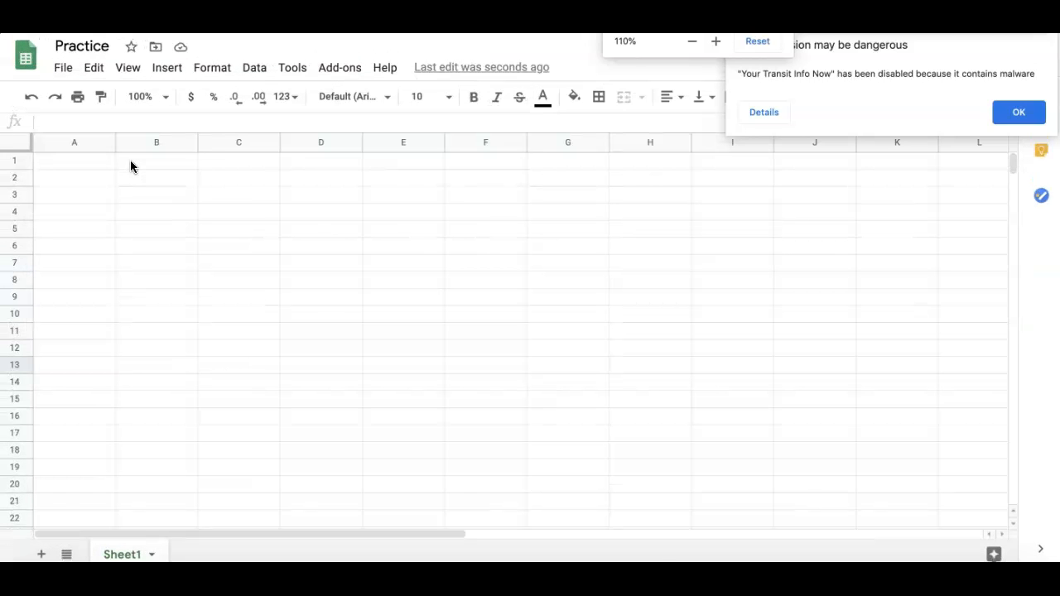
left_click(1017, 111)
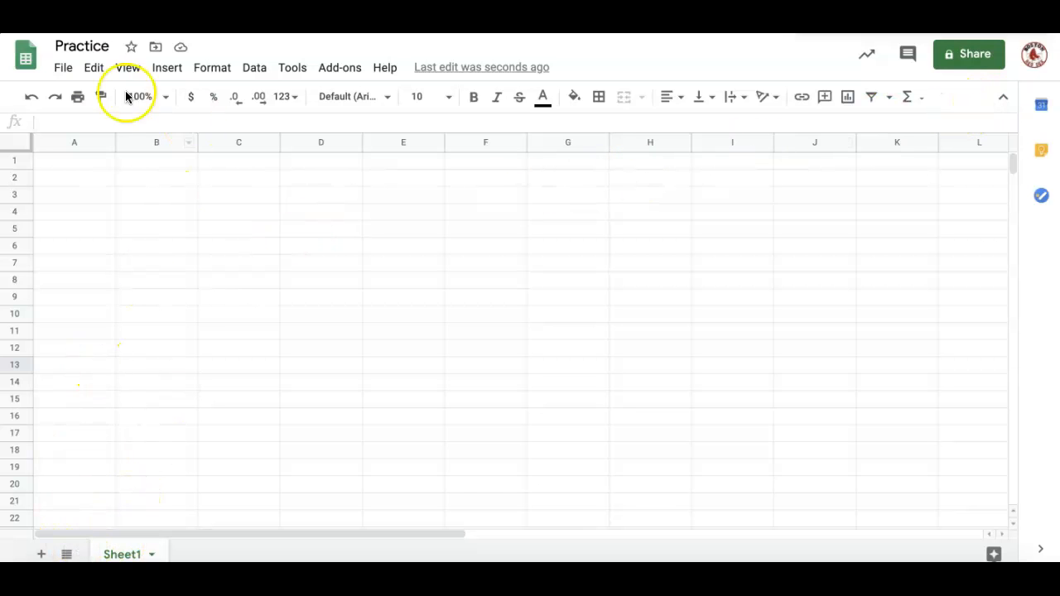
Step: Enter "Colonie Central High School" in cell A1
left_click(67, 165)
type("Colonie C")
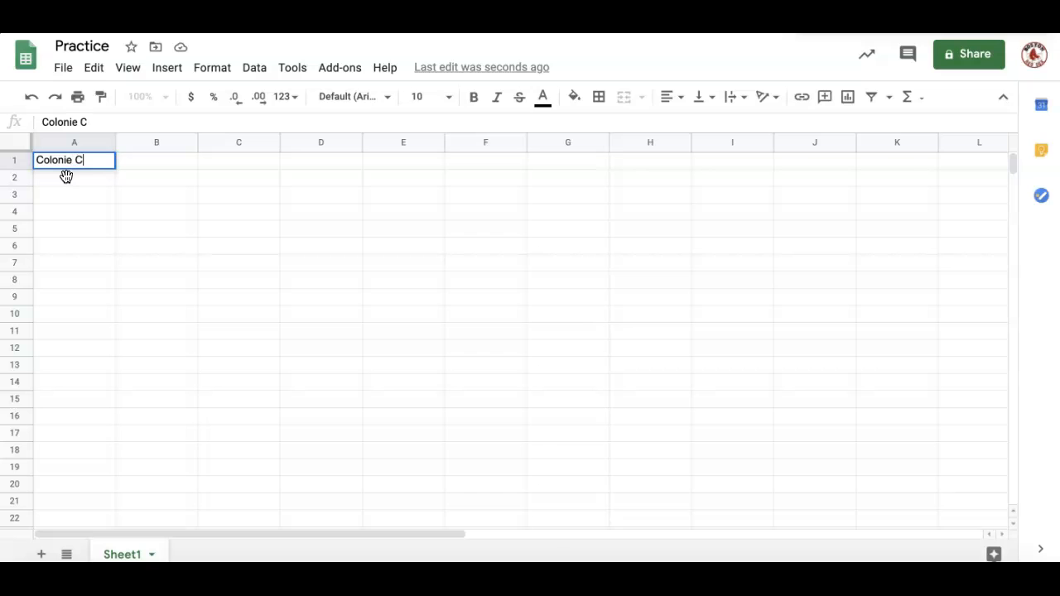
type("entral High School")
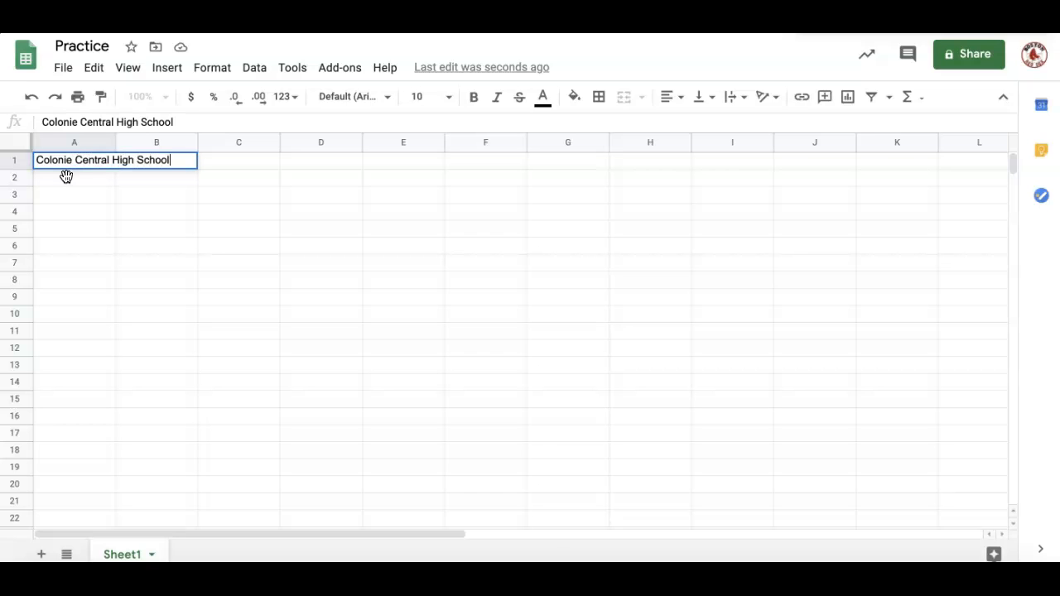
left_click(66, 176)
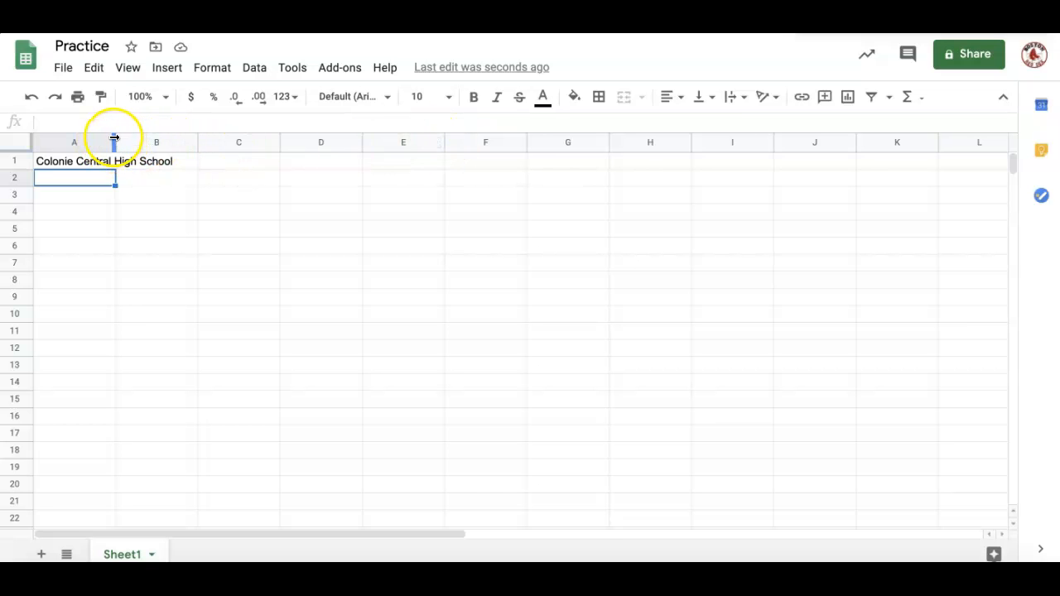
Step: Widen column A so that the school name in A1 fits entirely within the column
key("super+shift+f")
left_click_drag(113, 172, 183, 176)
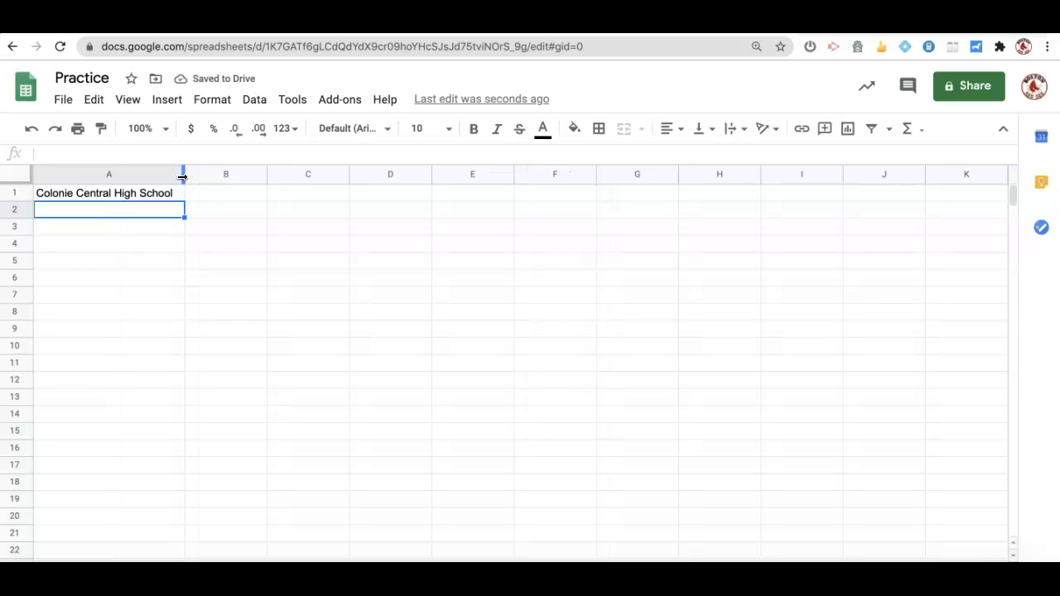
mouse_move(182, 176)
left_mouse_down()
mouse_move(449, 178)
mouse_move(63, 206)
mouse_move(181, 173)
left_mouse_up()
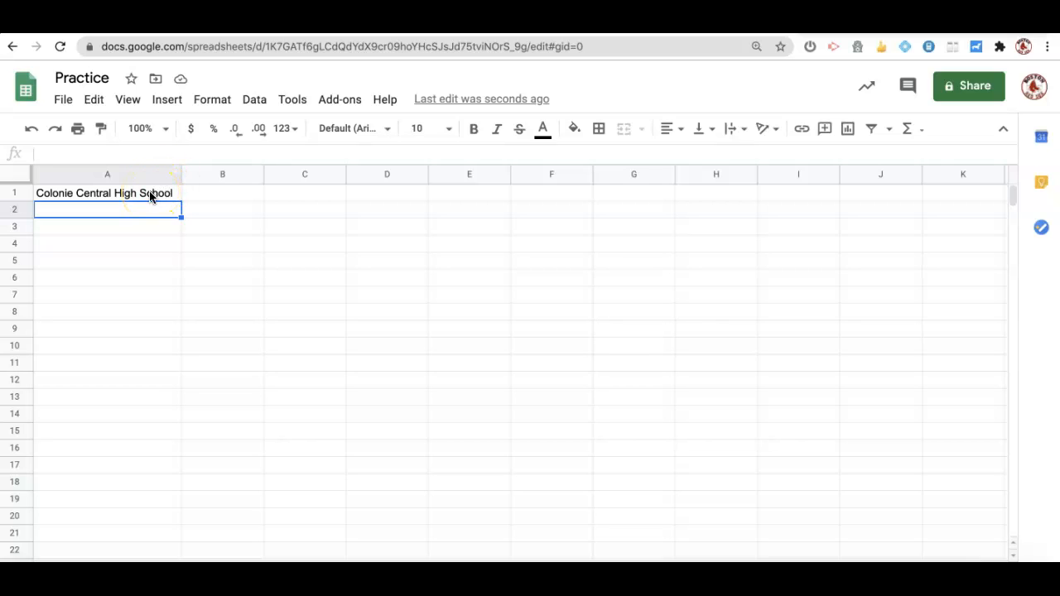
Step: Enter "Colonie Central High School Financial Algebra Class" in cell A6
left_click(59, 282)
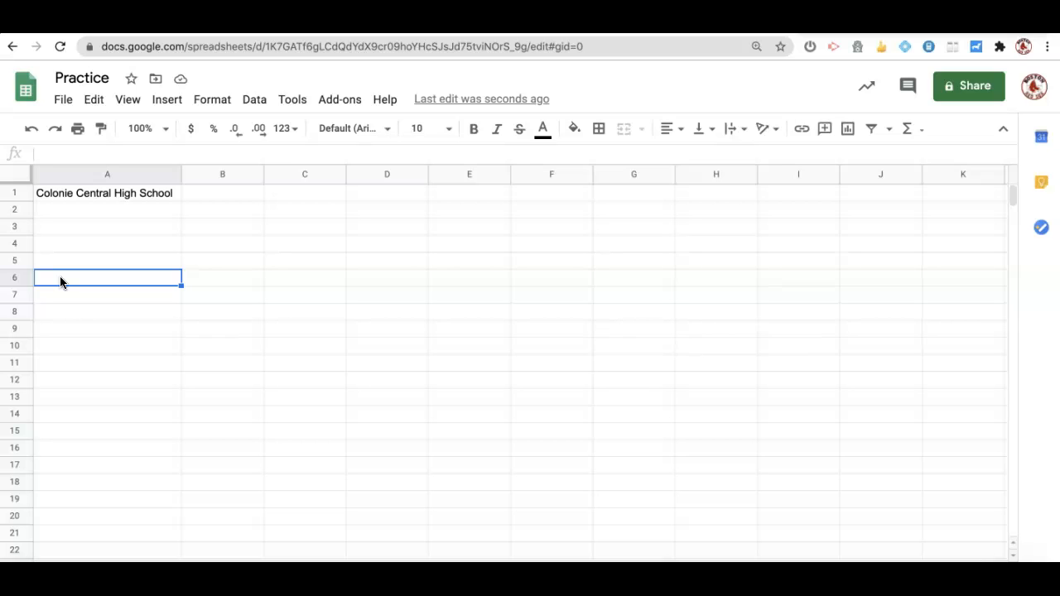
type("Colonie ")
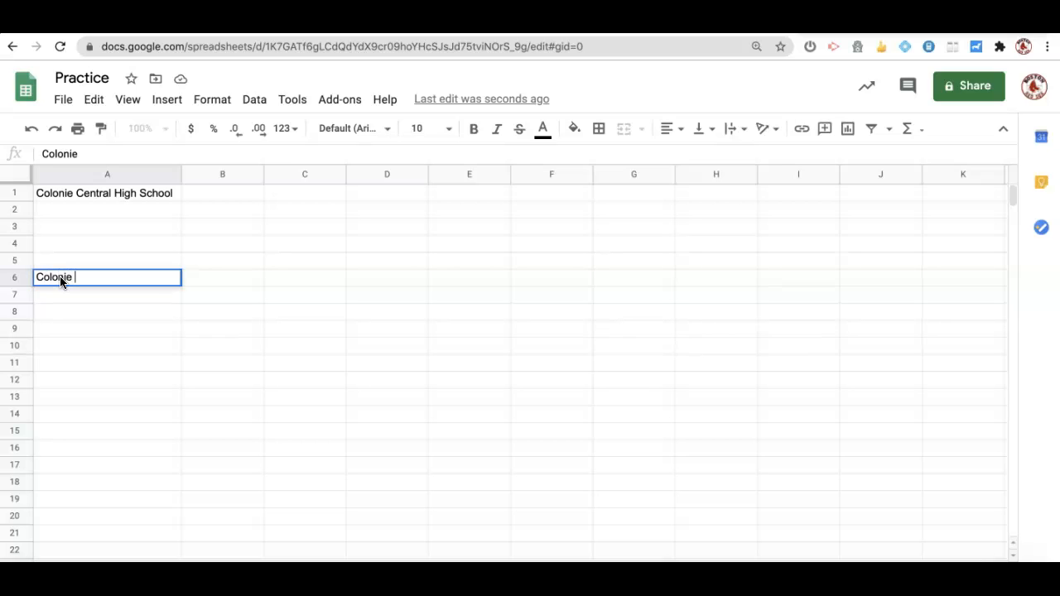
type("Central High")
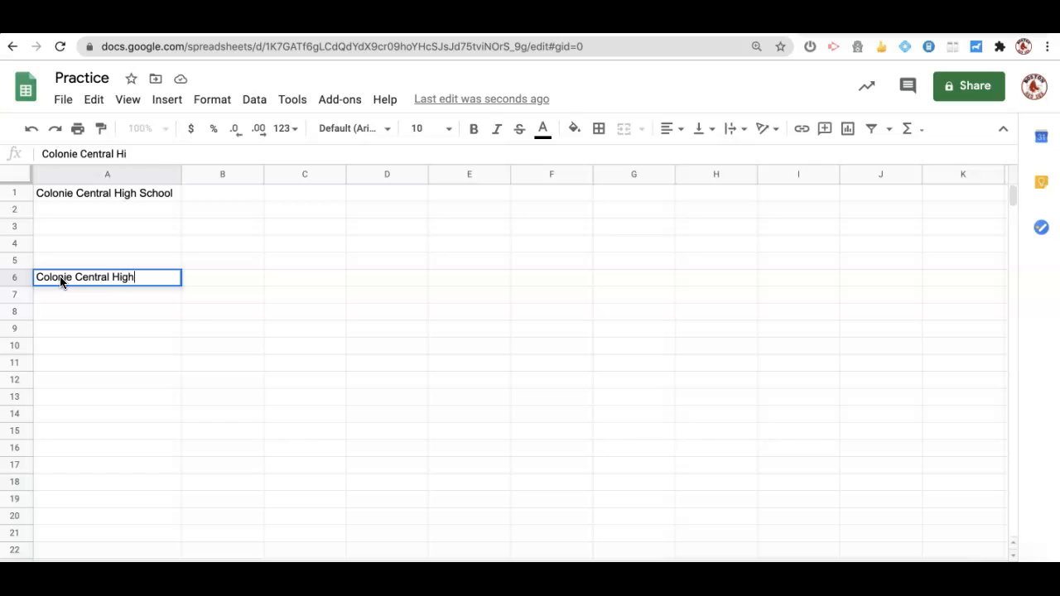
type(" School Finan")
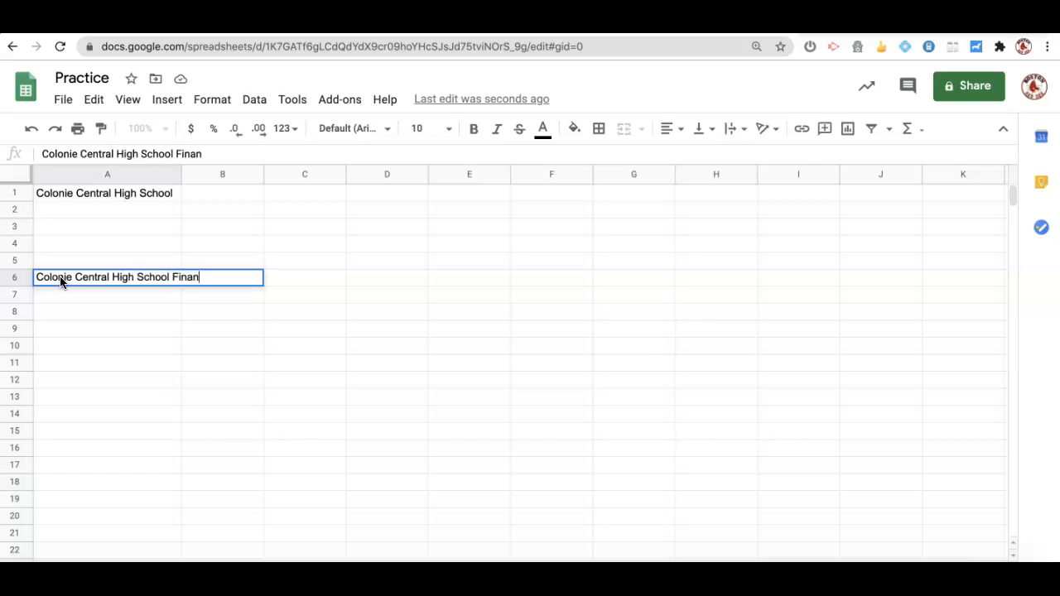
type("cial Algebra ")
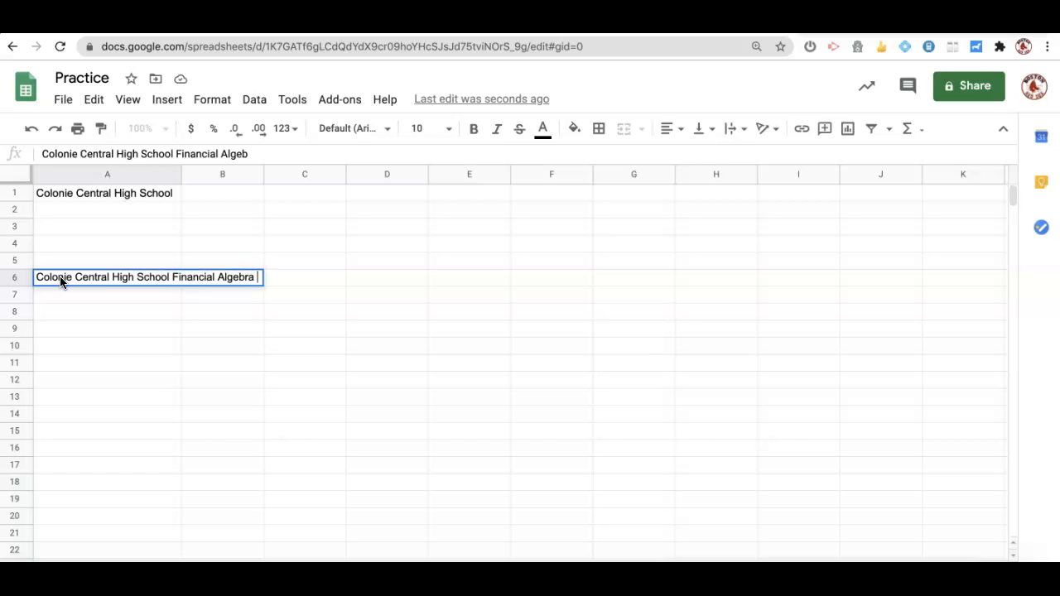
type("Class")
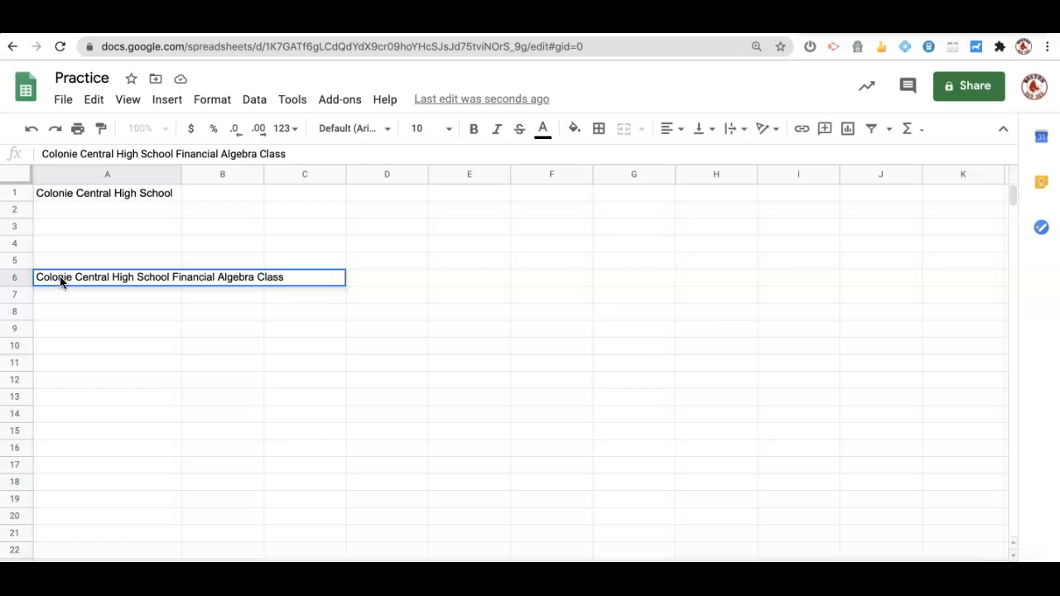
key("Return")
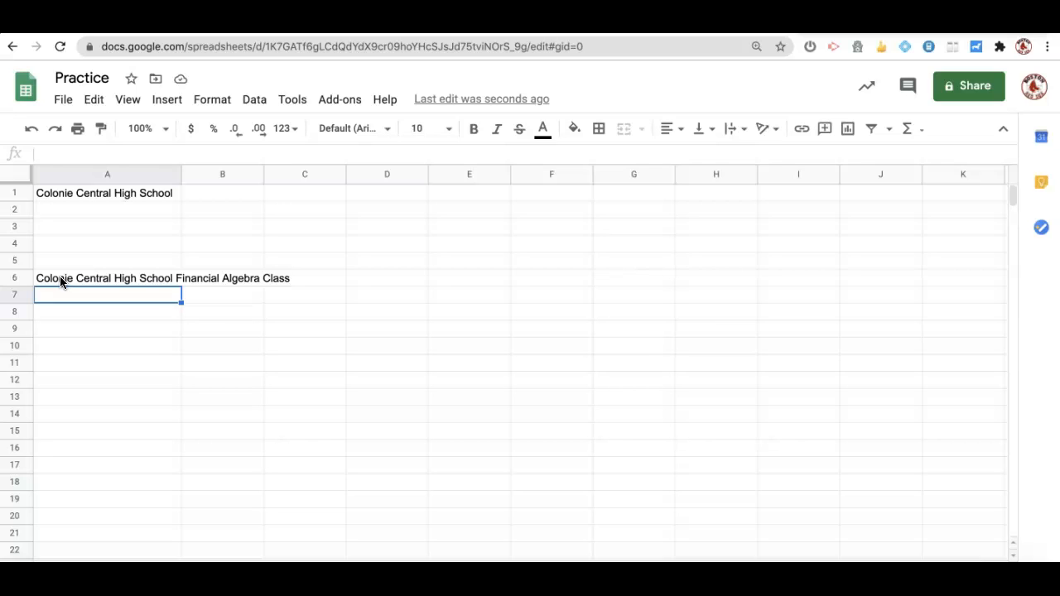
Step: Increase the height of row 6 to about double, leaving room for two lines of text
left_click(15, 279)
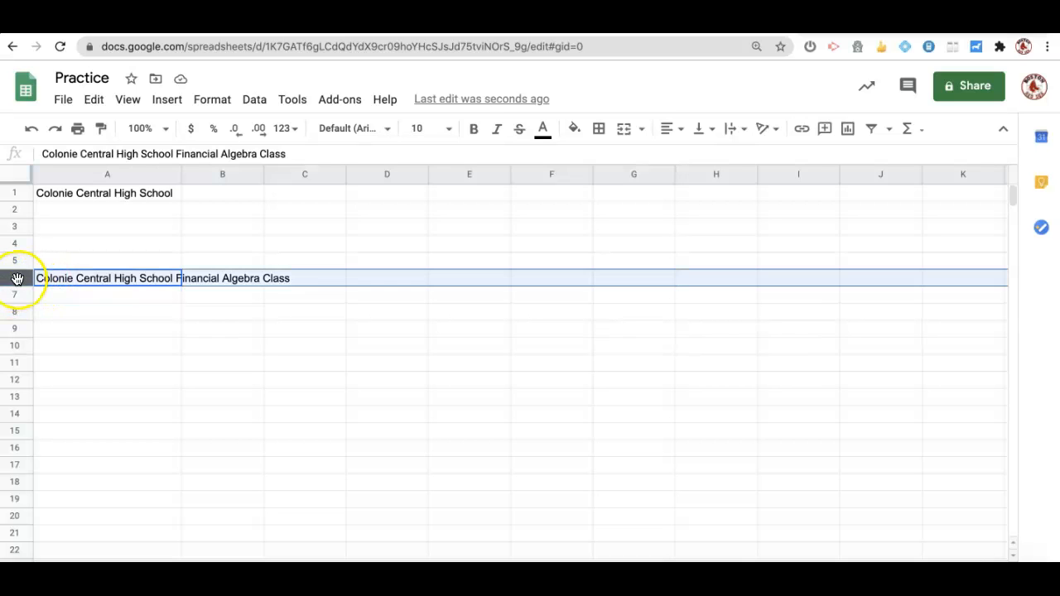
left_click_drag(18, 286, 17, 303)
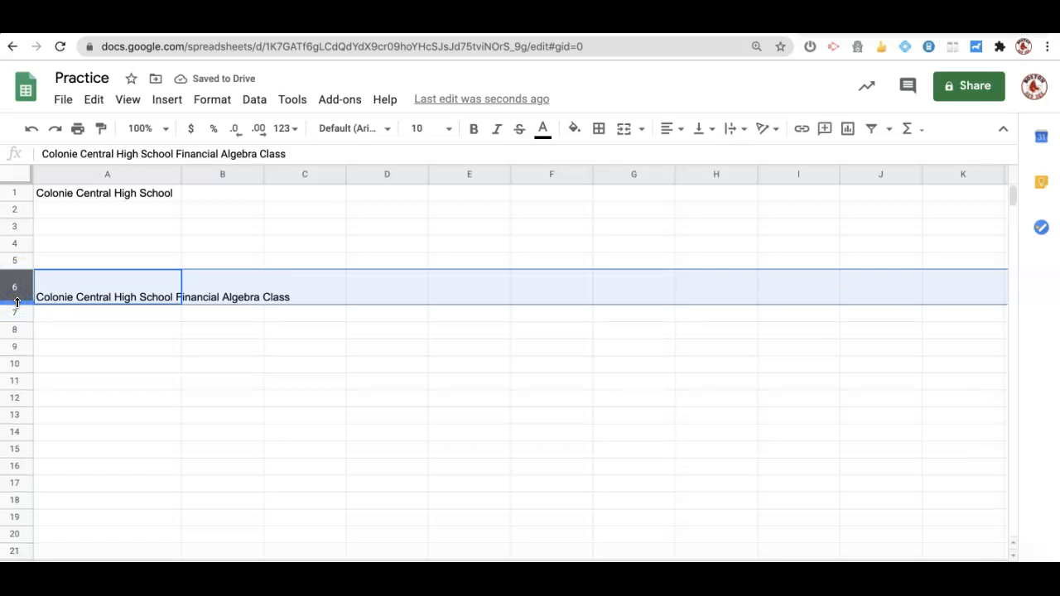
left_click(87, 346)
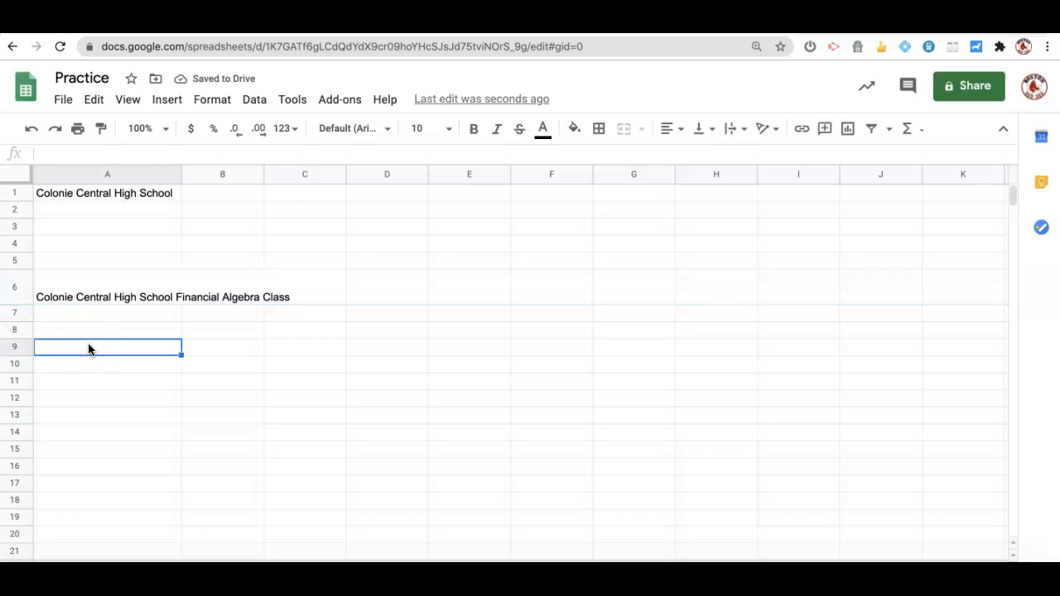
Step: Set the text wrapping of cell A6 to Wrap
left_click(91, 299)
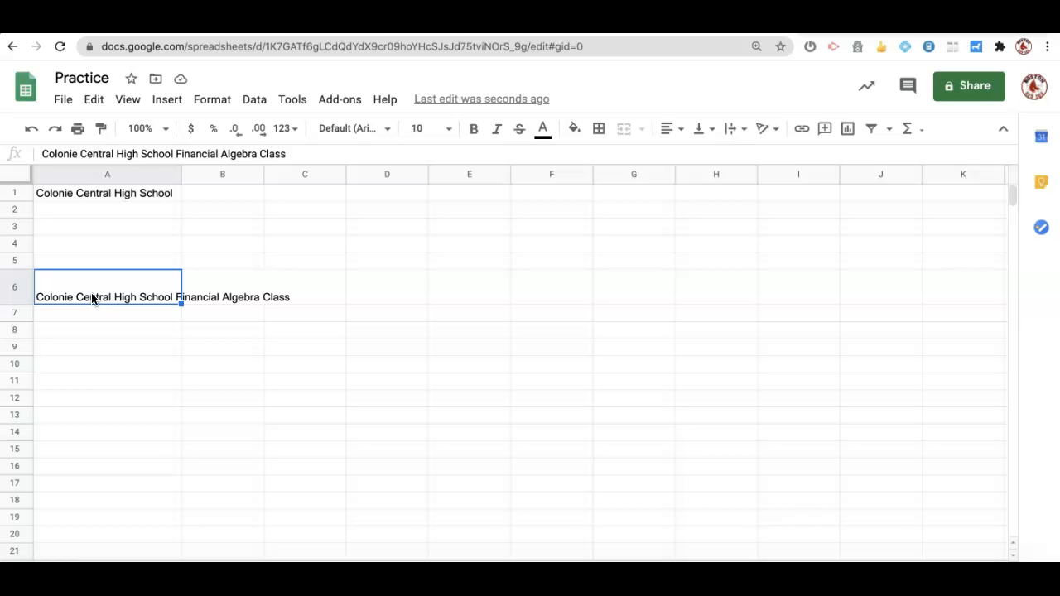
left_click(212, 99)
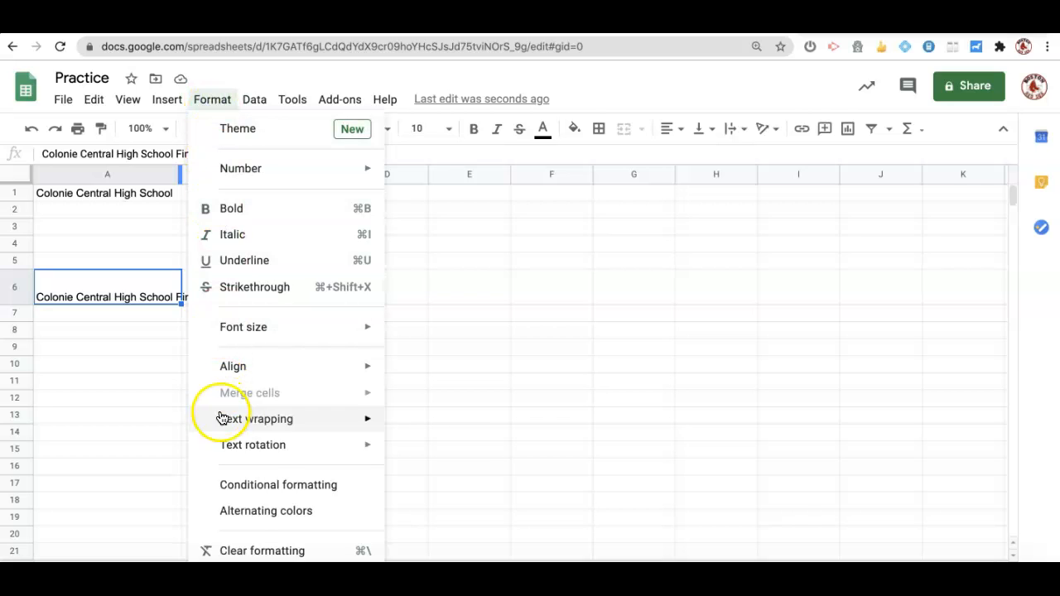
mouse_move(224, 424)
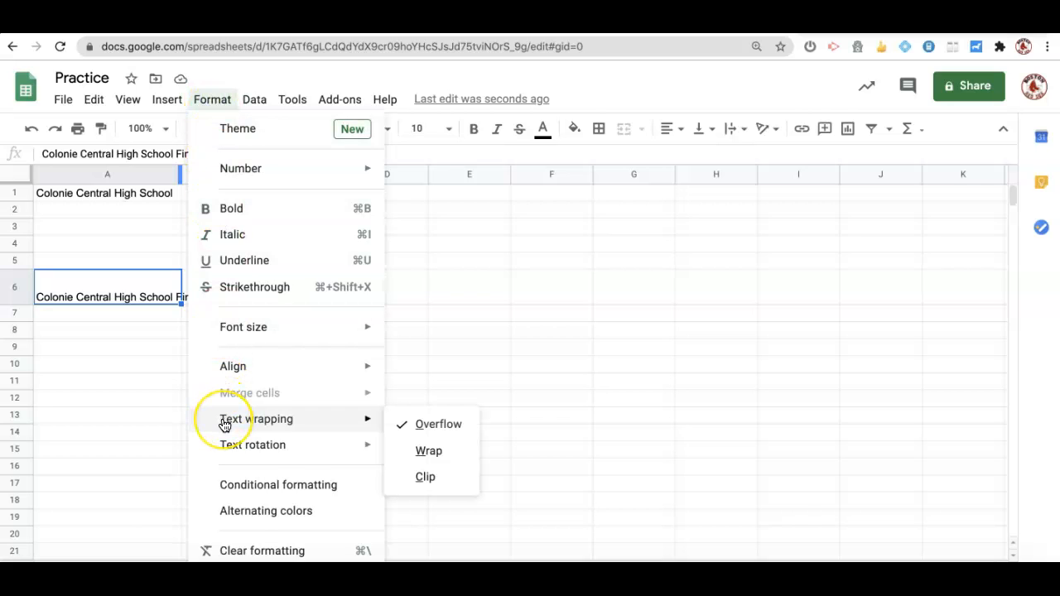
left_click(428, 452)
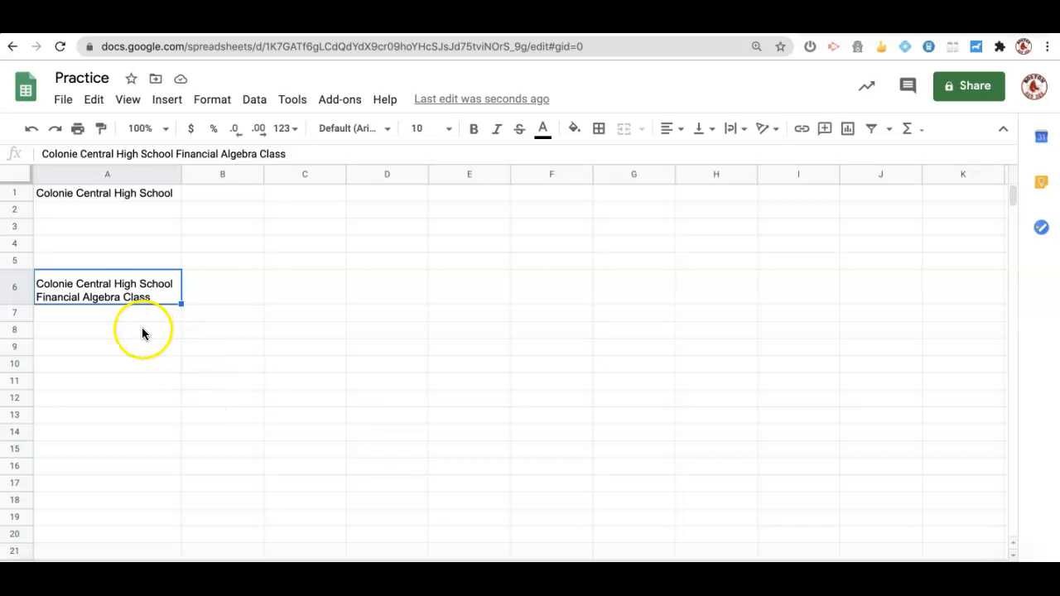
left_click(123, 193)
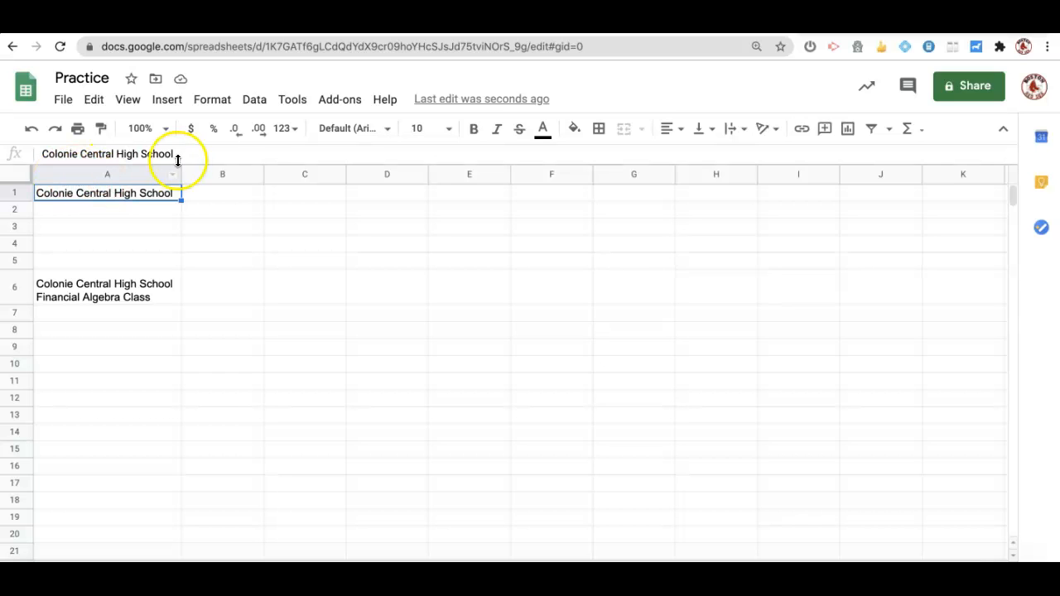
left_click(112, 284)
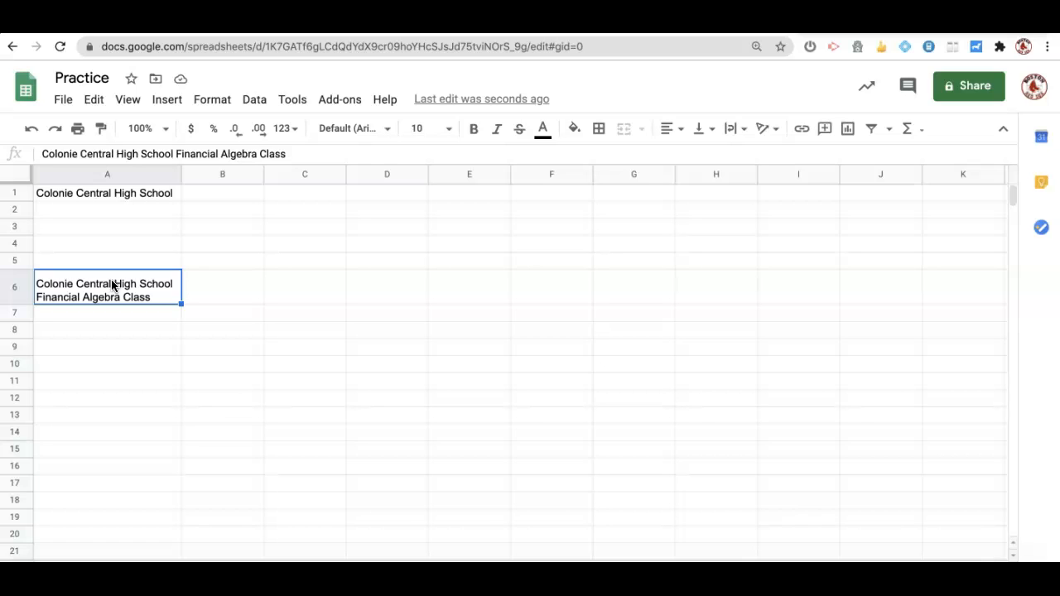
left_click(304, 364)
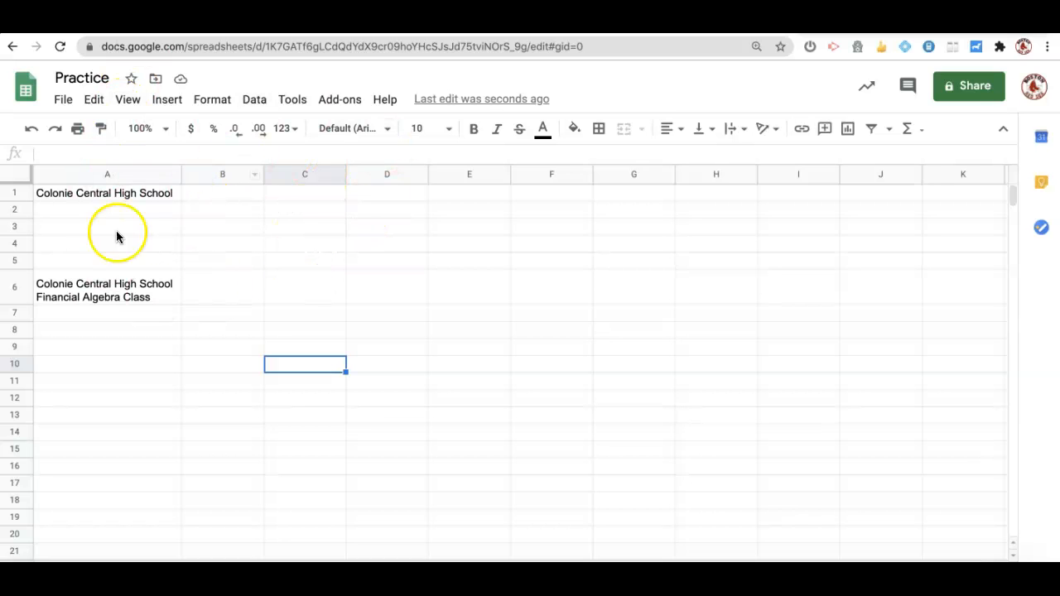
Step: Merge cells C6 through E6 into a single cell using Merge all
left_click(307, 286)
left_click_drag(308, 287, 443, 298)
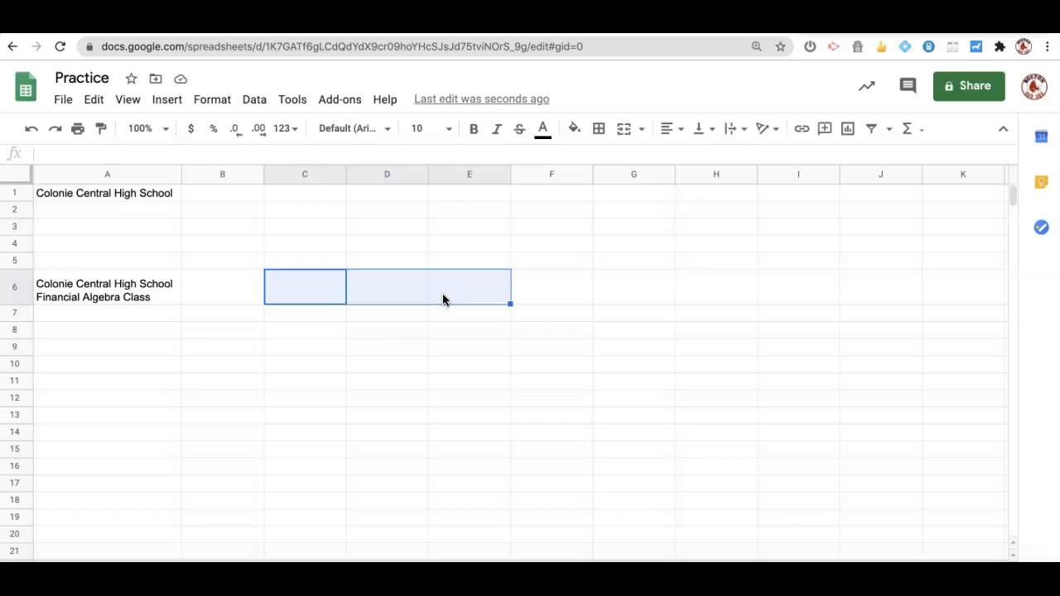
left_click(315, 347)
left_click_drag(334, 286, 449, 292)
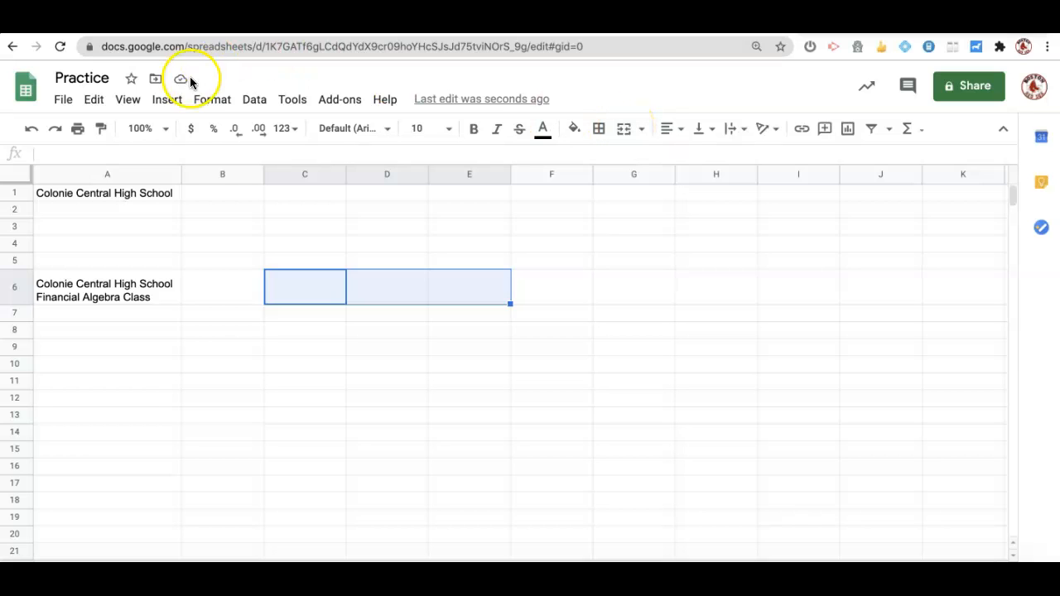
left_click(210, 108)
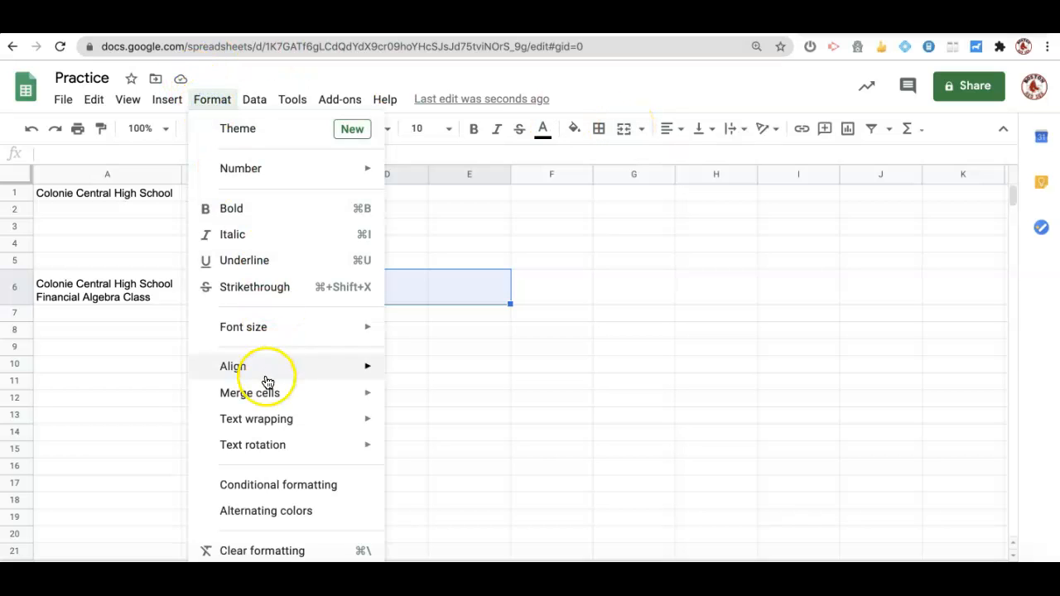
mouse_move(265, 393)
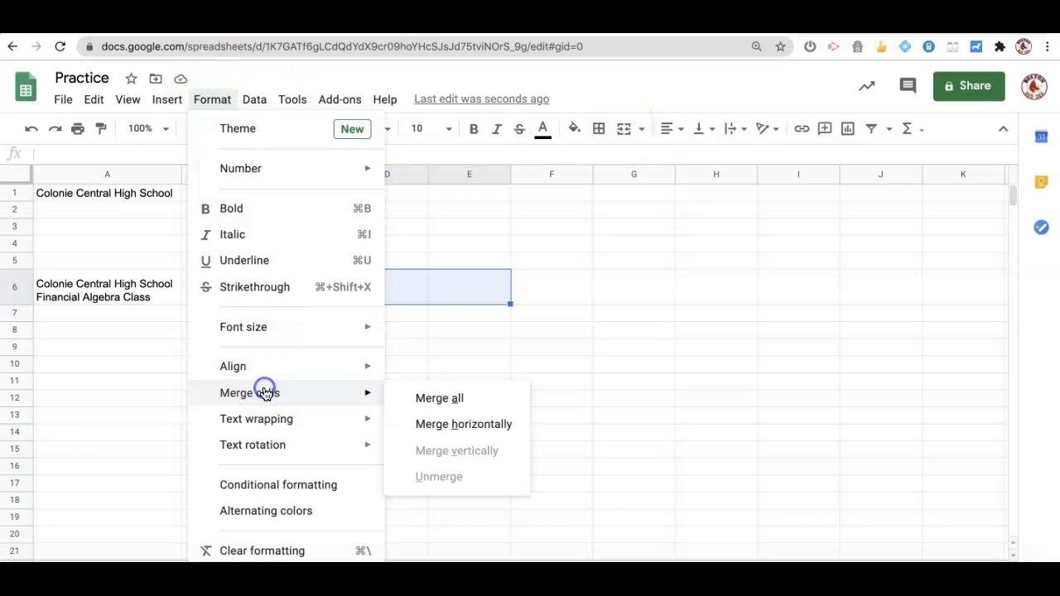
left_click(440, 399)
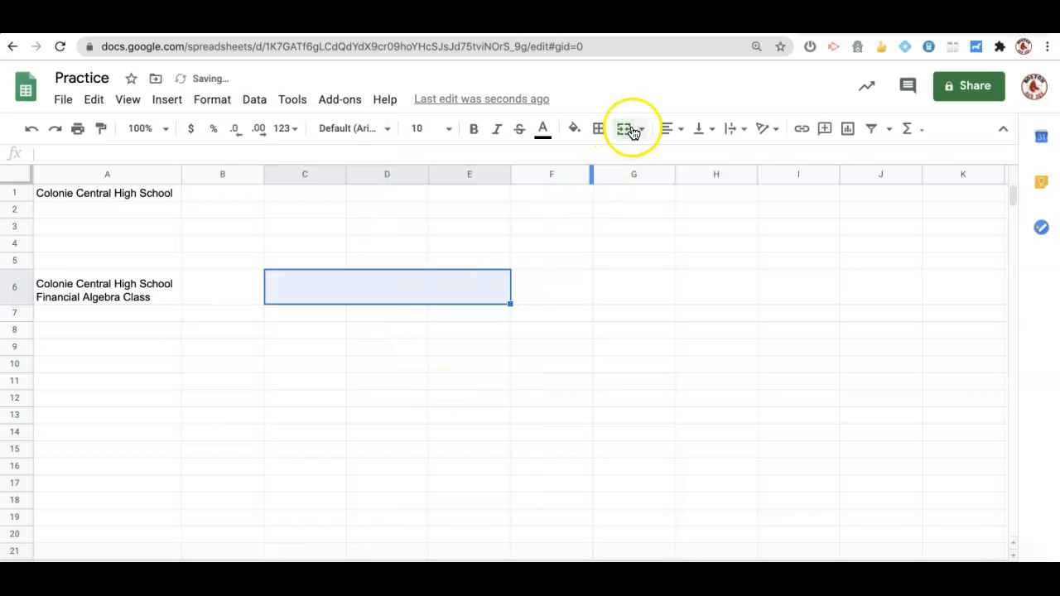
left_click(390, 310)
Step: Center the contents of the merged cell C6:E6 horizontally and set its font size to 18
left_click(359, 277)
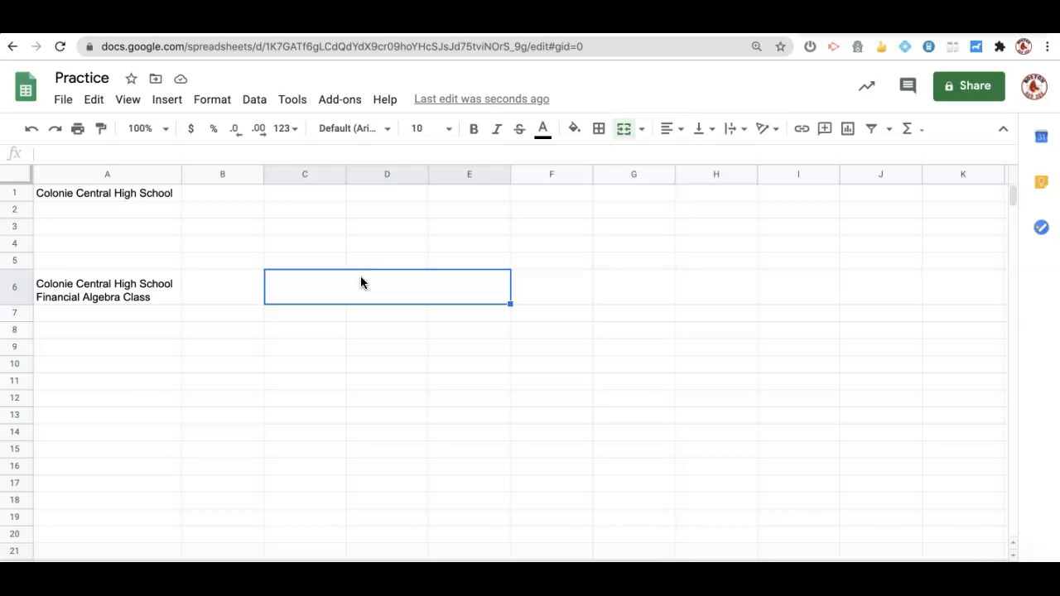
left_click(670, 128)
left_click(693, 156)
left_click(432, 130)
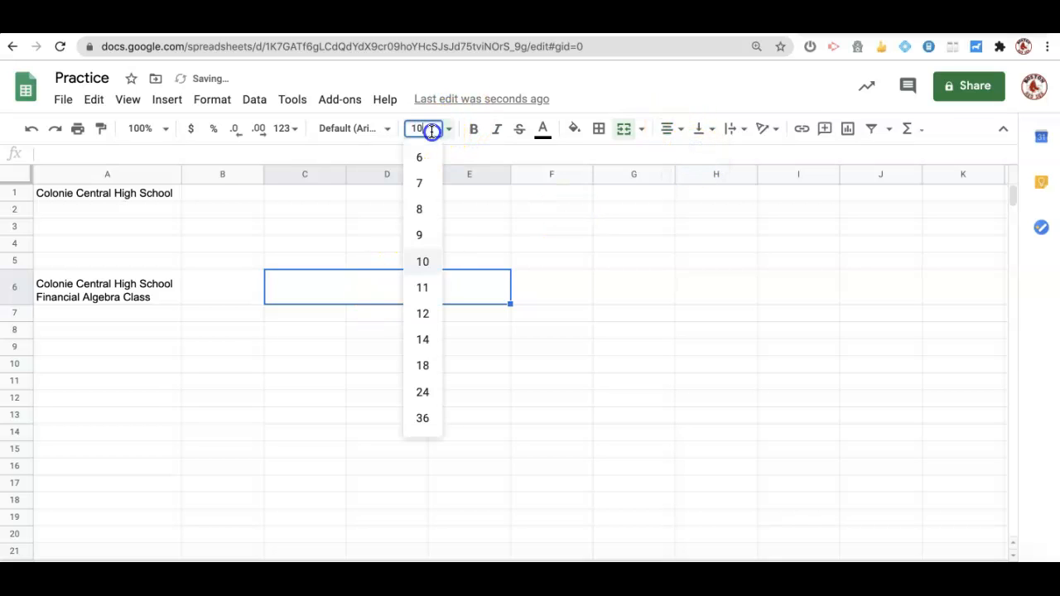
left_click(422, 365)
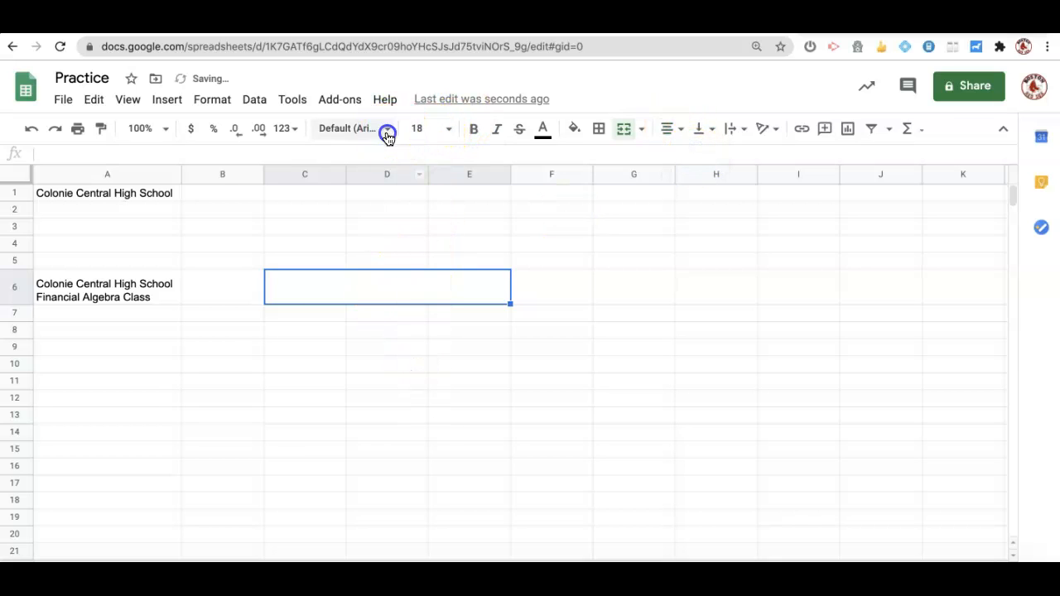
Step: Set the merged cell's font to Bree Serif and enter "Colonie High School" in it
left_click(386, 132)
left_click(391, 369)
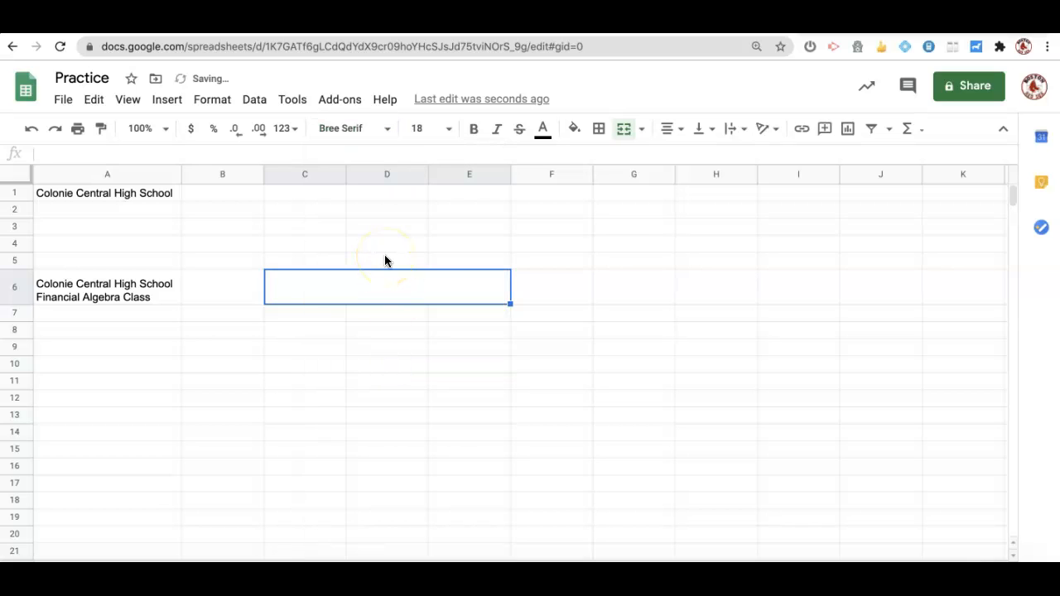
type("Colonie High School")
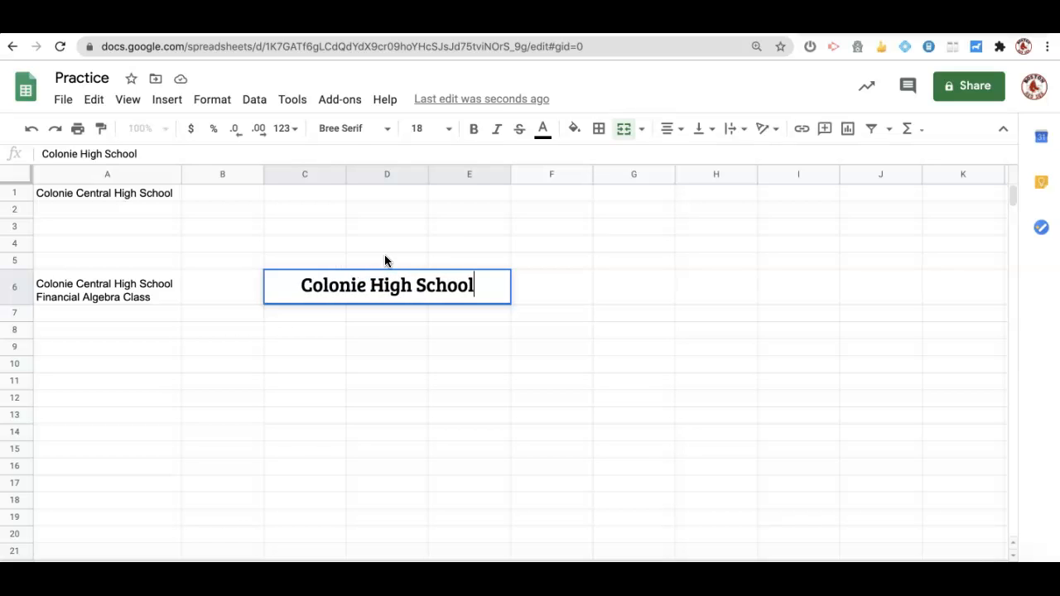
key("Return")
Step: Apply all borders with a thin line to the merged "Colonie High School" cell
left_click(370, 300)
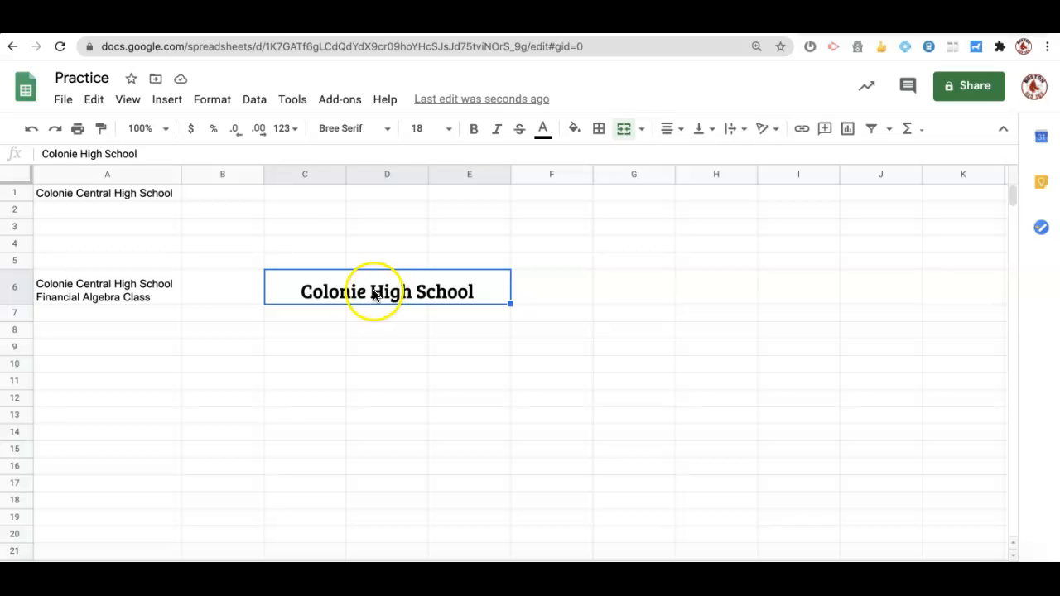
left_click(599, 130)
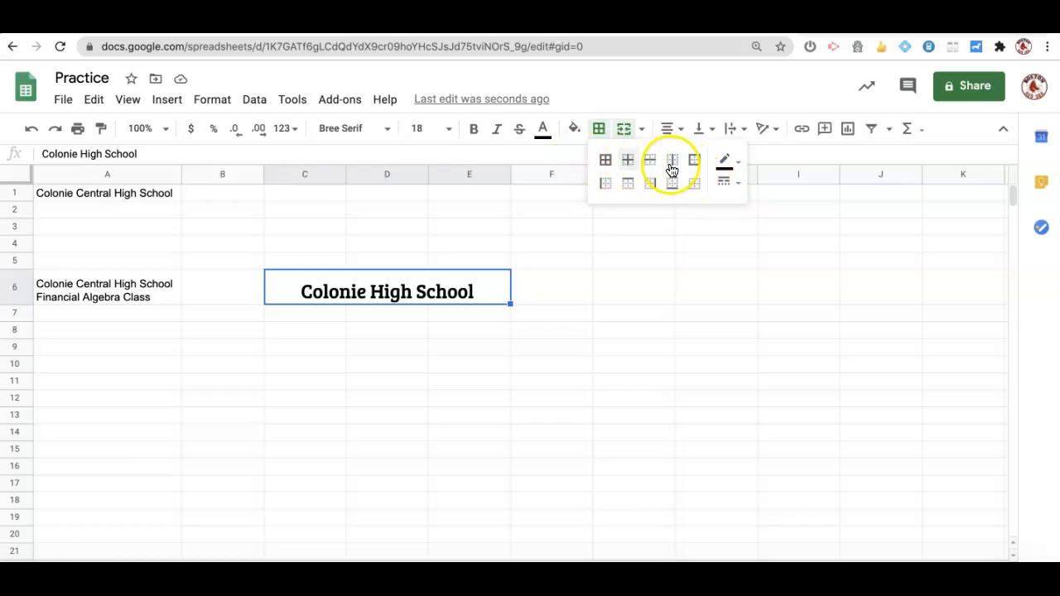
left_click(605, 162)
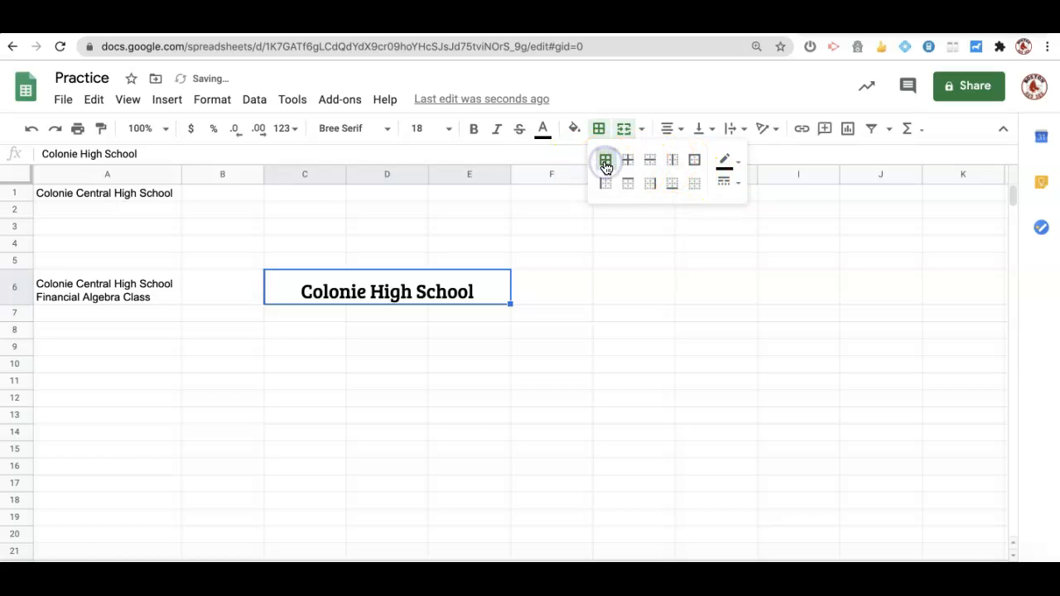
left_click(551, 361)
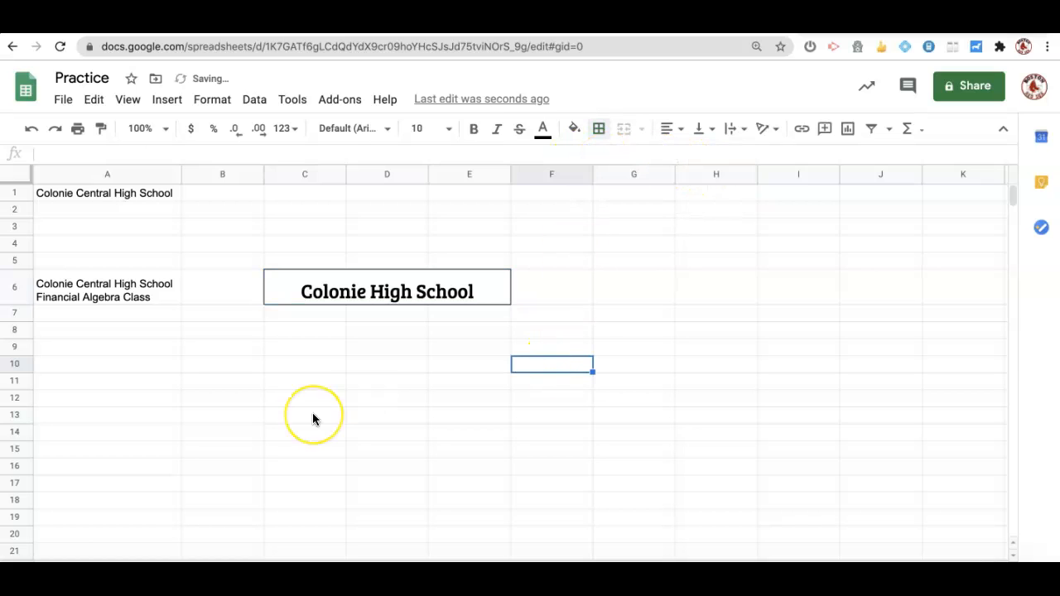
Step: Apply all borders in the thick solid line style to the merged "Colonie High School" cell
left_click(364, 291)
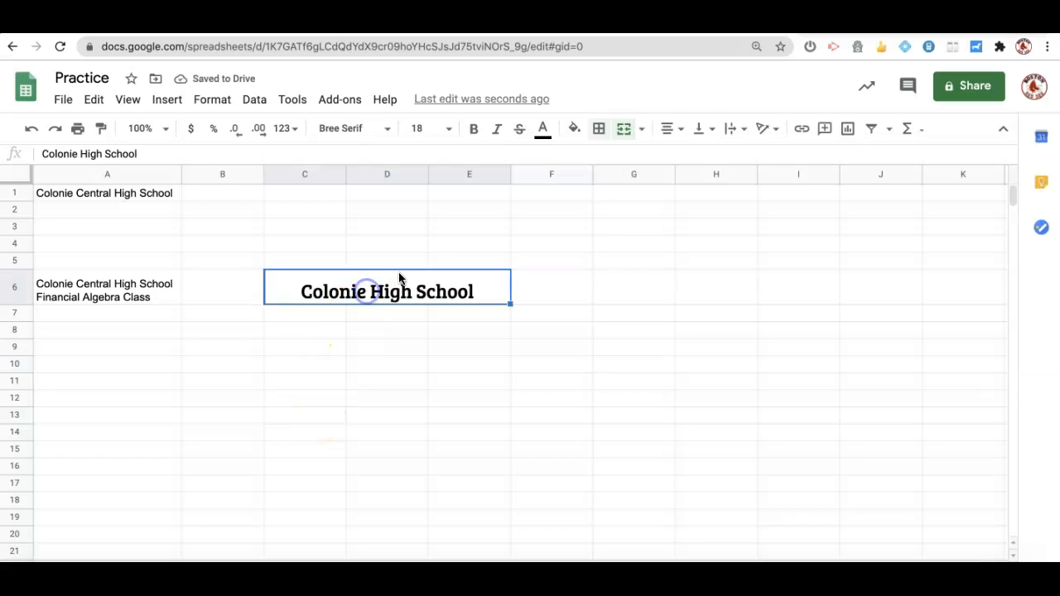
left_click(598, 129)
left_click(730, 184)
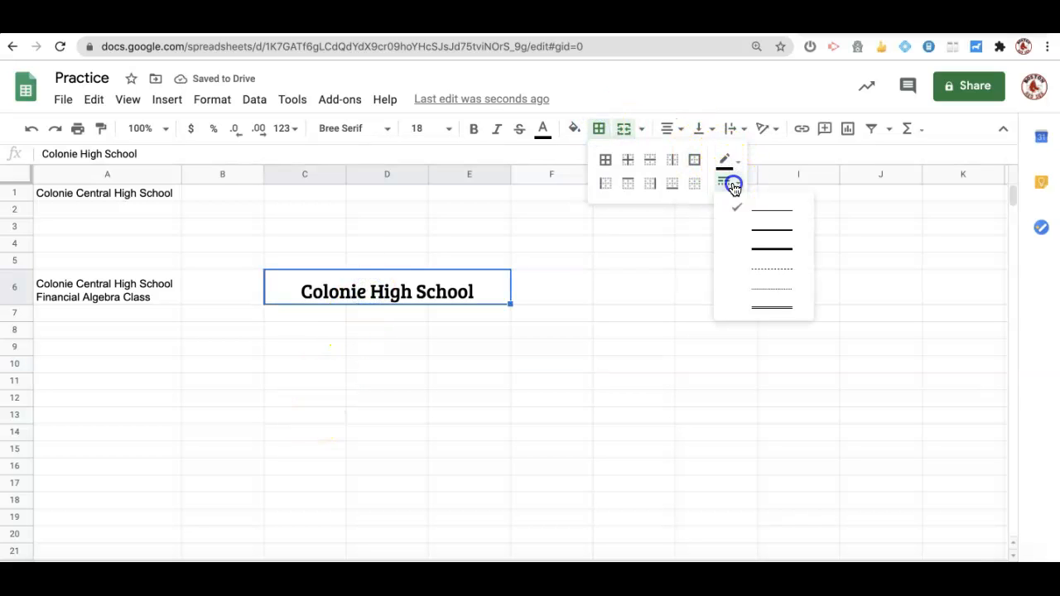
left_click(752, 249)
left_click(606, 160)
left_click(516, 345)
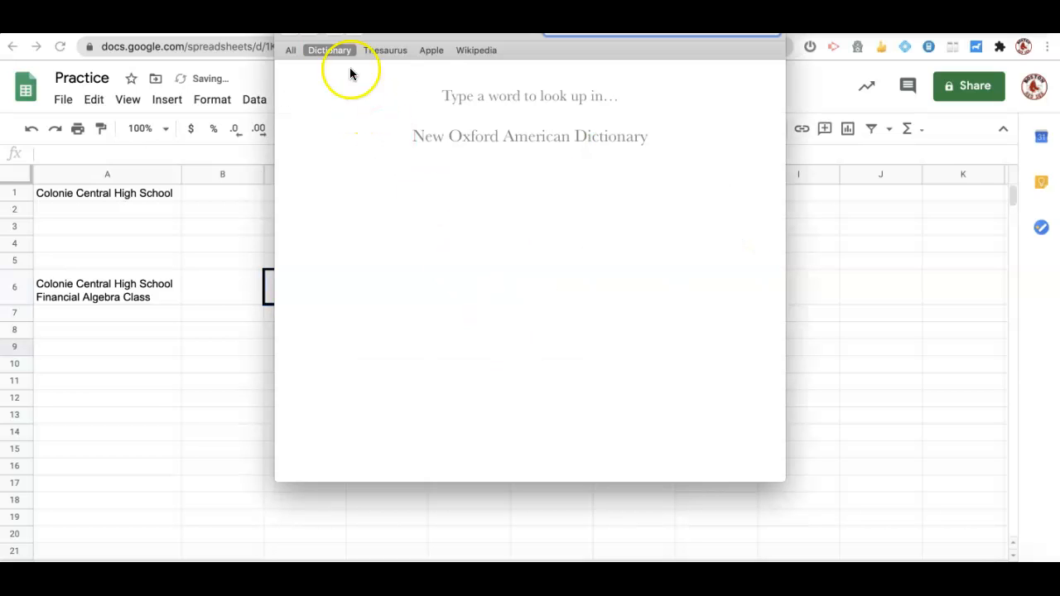
key("Escape")
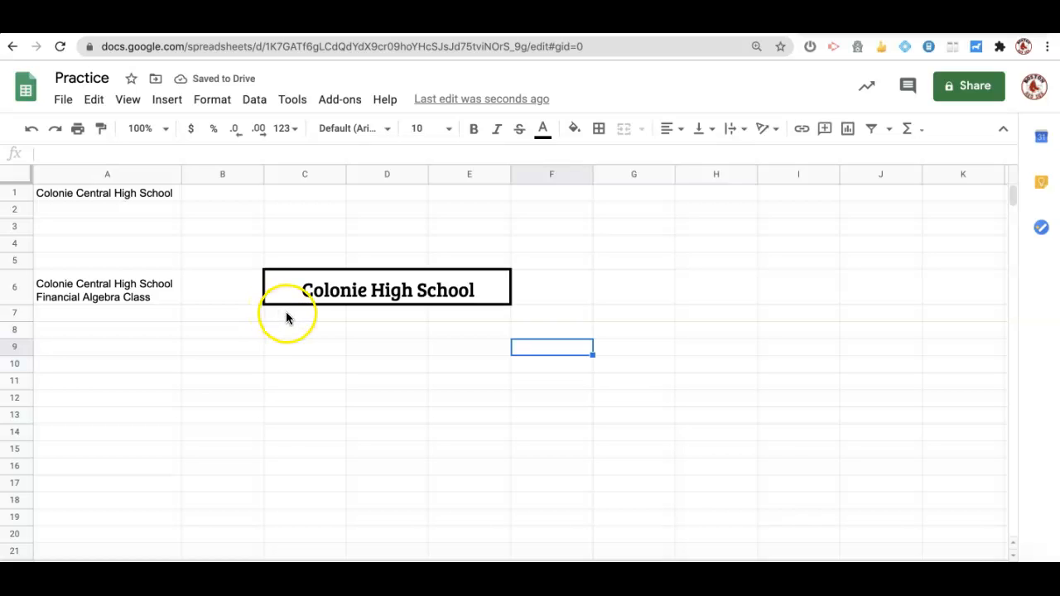
Step: Apply all borders to cells C7:E13 and widen column C to about 1.7 times its width
left_click_drag(287, 315, 452, 418)
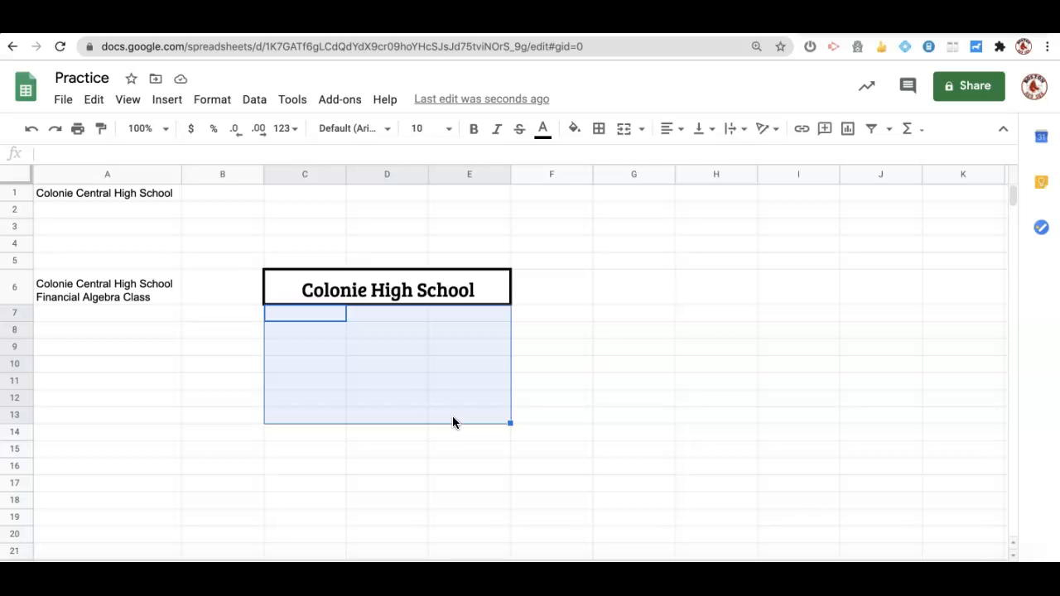
left_click(600, 130)
left_click(608, 161)
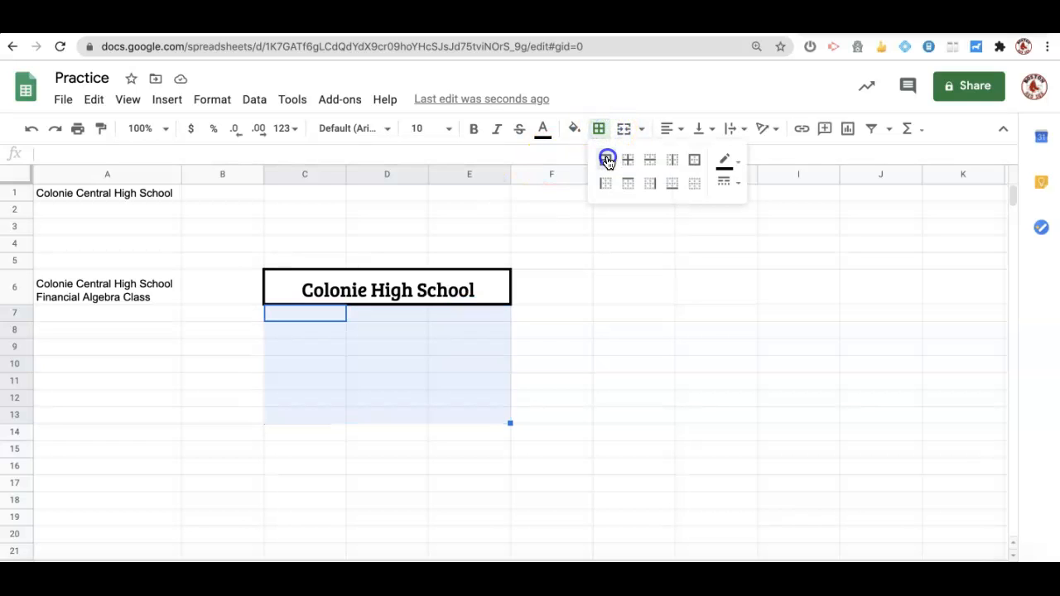
left_click(558, 381)
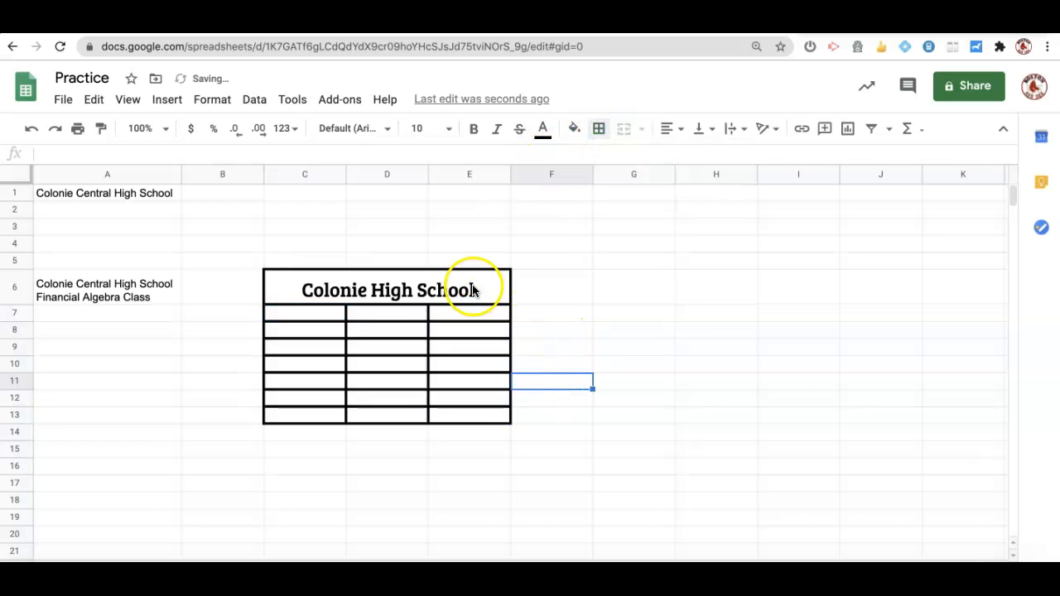
left_click_drag(344, 169, 402, 169)
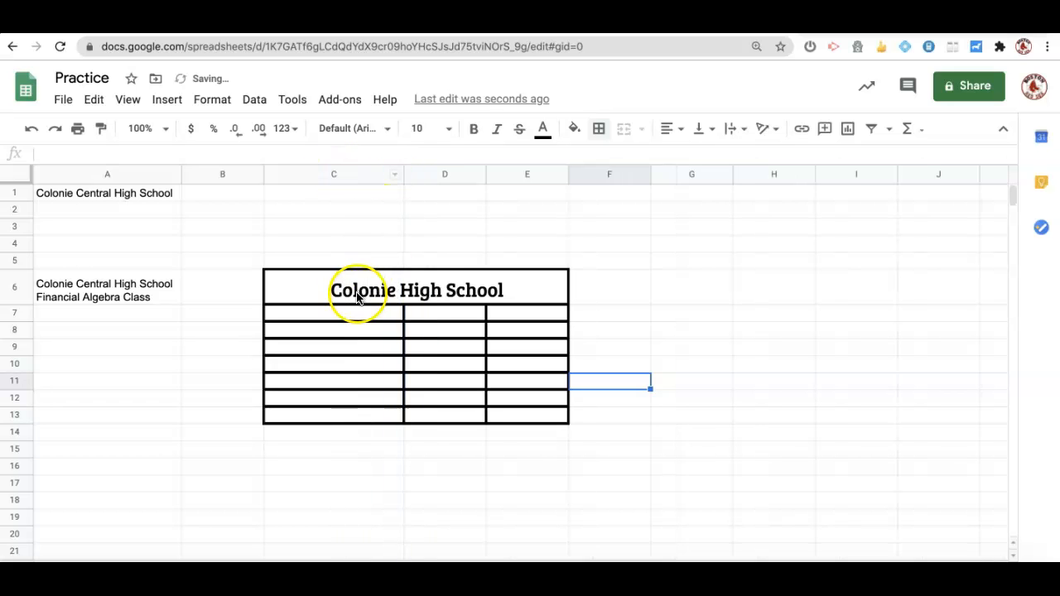
Step: Fill cells C7:C13 with the lightest yellow shade and cells D7:D13 with the lightest green shade
left_click_drag(357, 312, 354, 418)
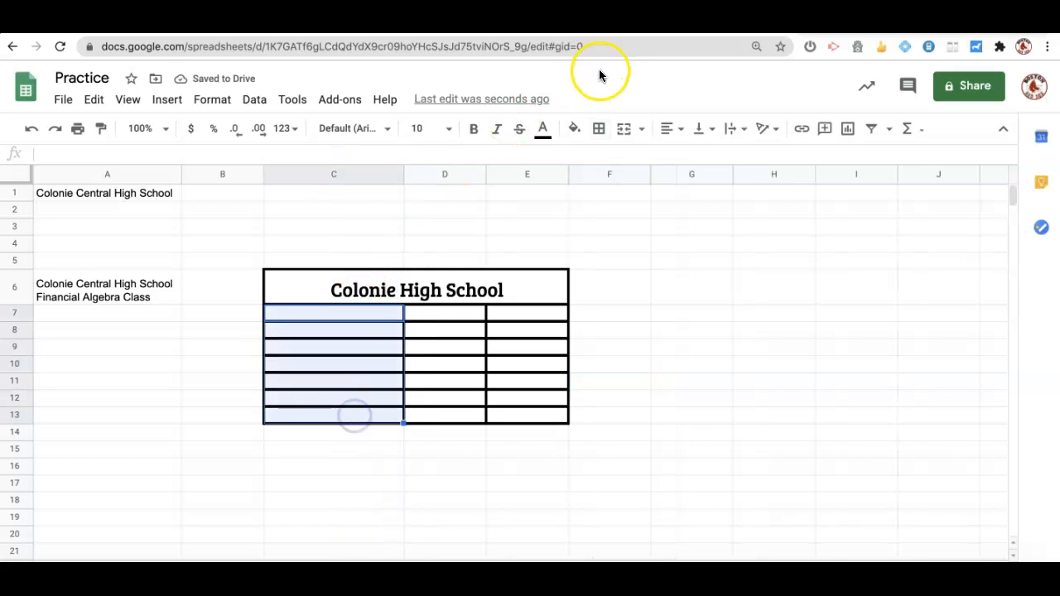
left_click(574, 129)
left_click(636, 222)
left_click_drag(452, 312, 453, 414)
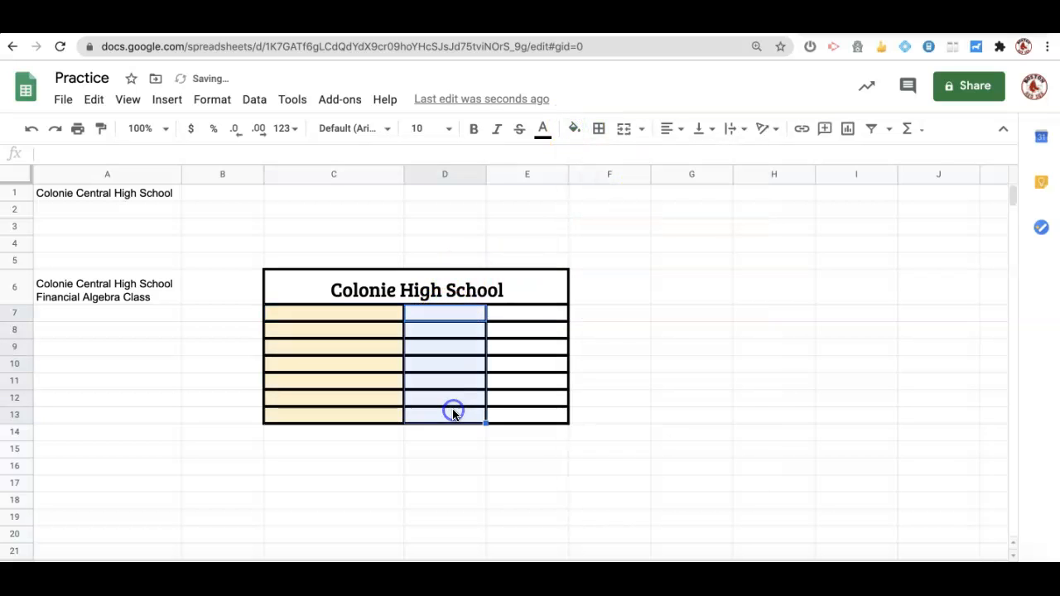
left_click(573, 129)
left_click(653, 226)
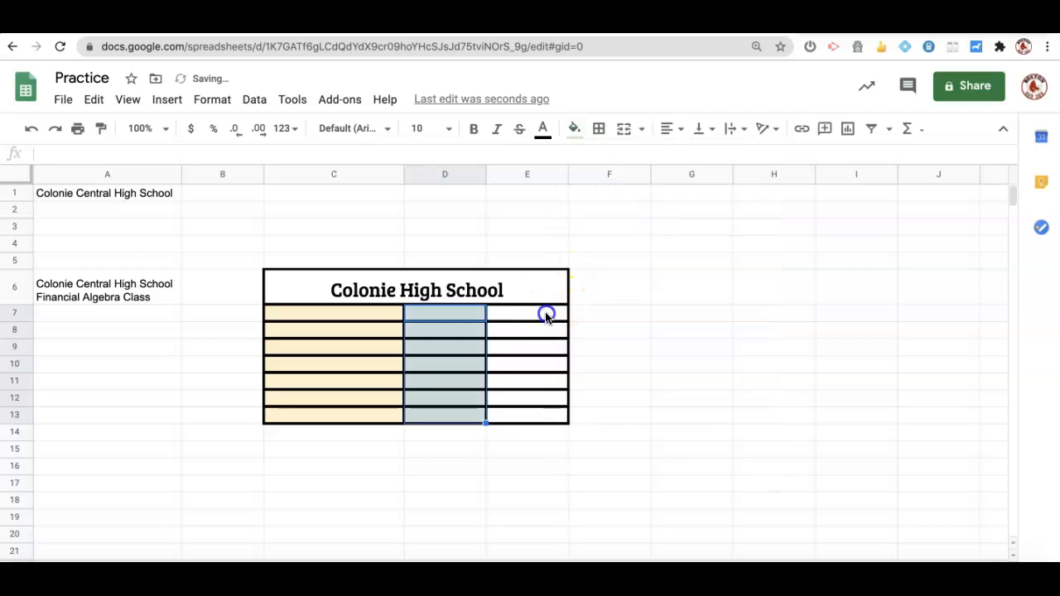
Step: Fill cells E7:E13 with the lightest magenta shade
left_click_drag(546, 312, 542, 414)
left_click(568, 128)
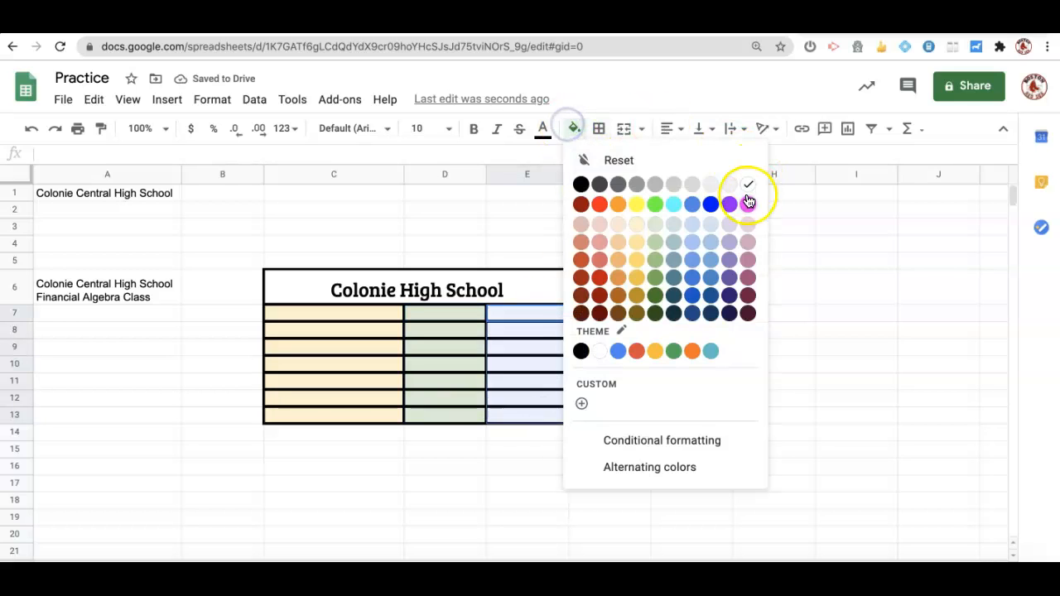
left_click(746, 224)
left_click(750, 263)
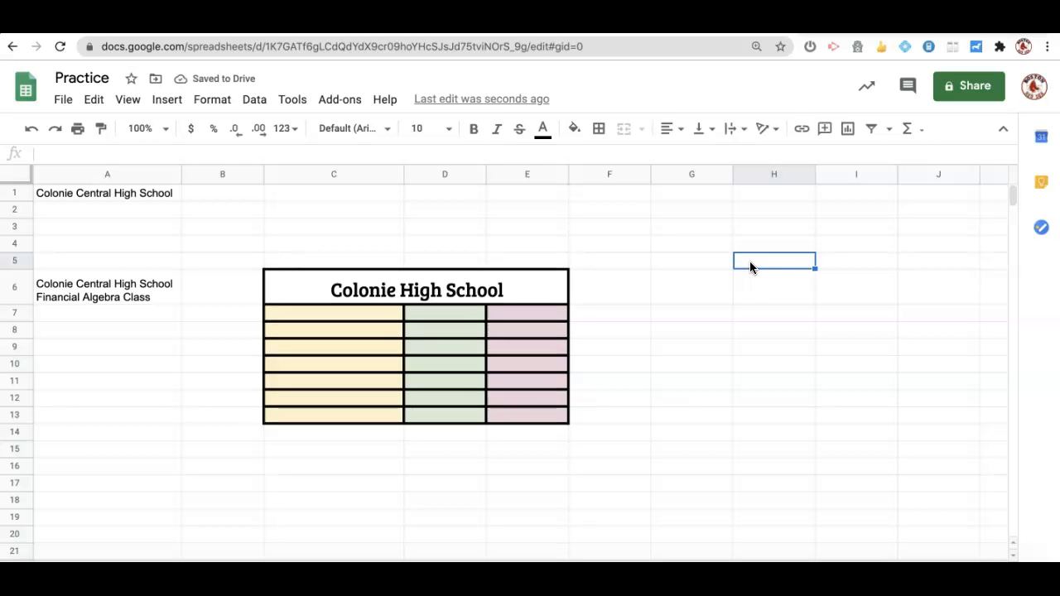
Step: Give the merged "Colonie High School" cell a black fill and white text
left_click(499, 288)
left_click(574, 128)
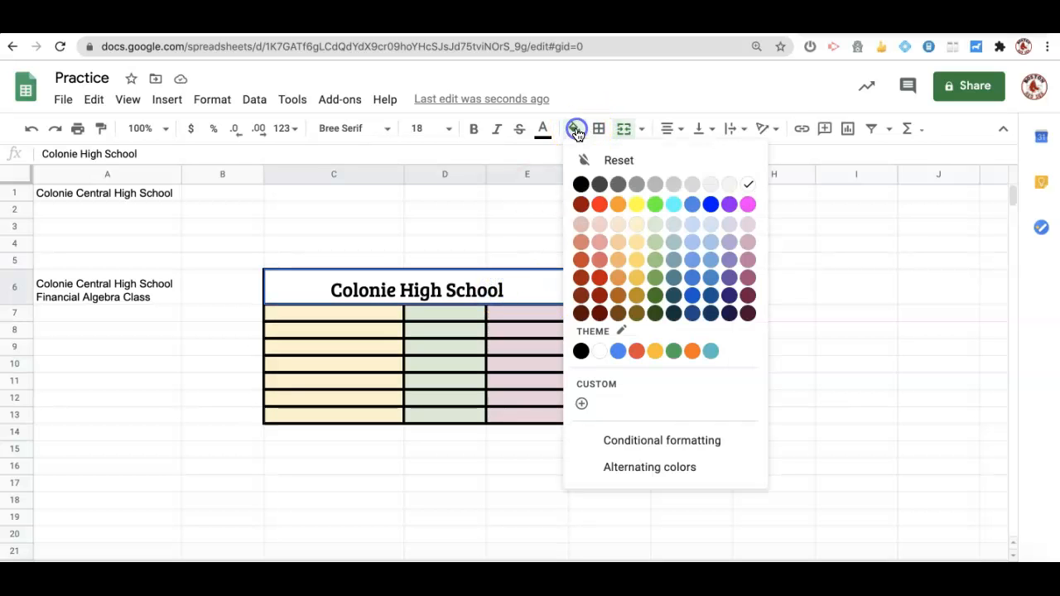
left_click(582, 186)
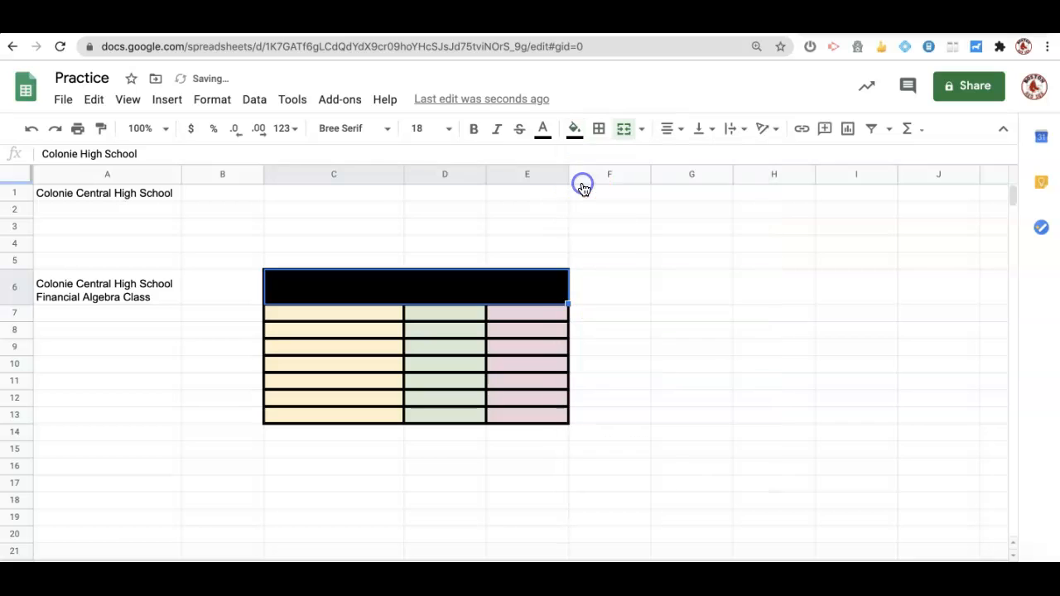
left_click(543, 130)
left_click(712, 190)
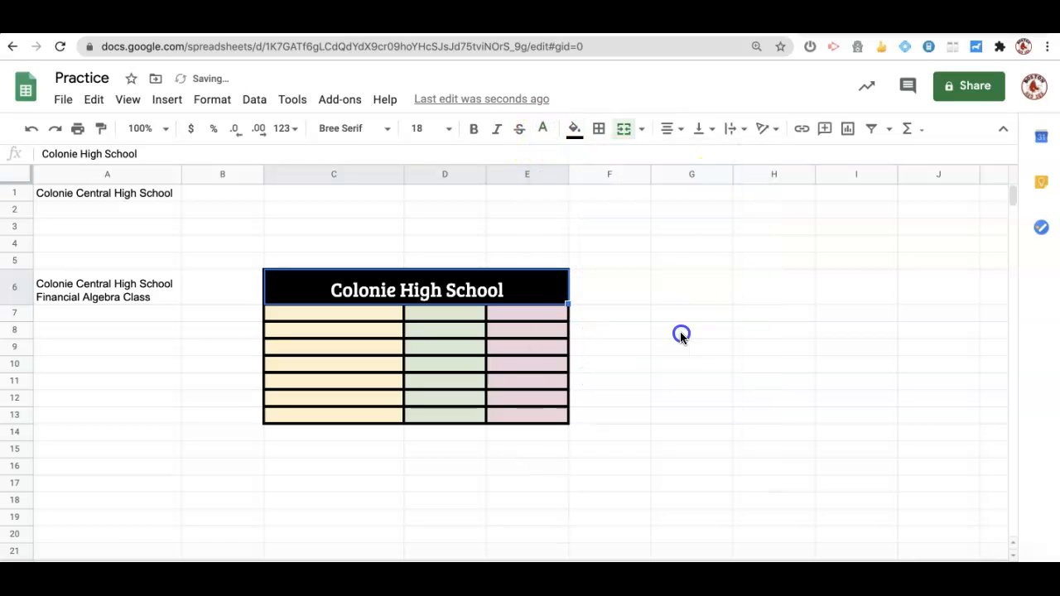
left_click(681, 333)
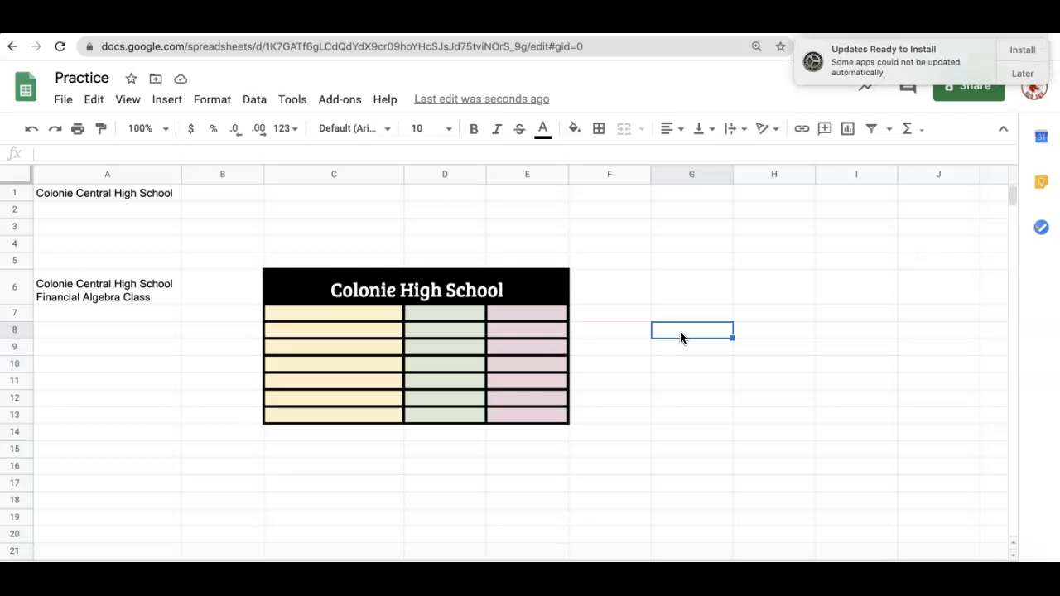
Step: Start a list of colors below the table by entering Red, Orange and Yellow in cells C17 to C19
scroll(511, 361, "down", 5)
left_click(357, 303)
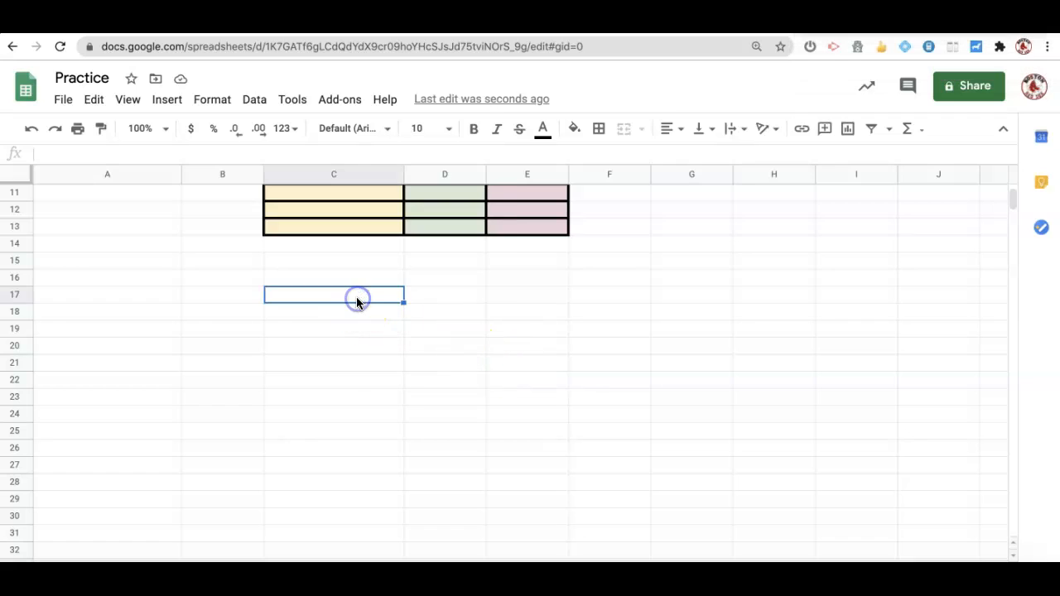
type("Red")
key("Return")
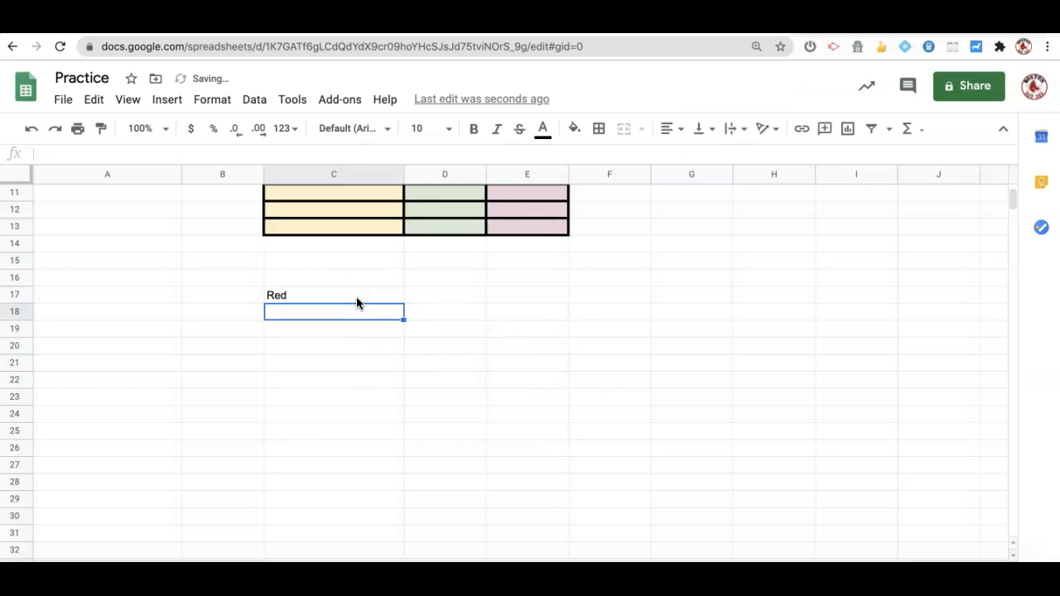
type("Orange")
key("Return")
type("Gre")
key("BackSpace")
key("BackSpace")
key("BackSpace")
type("Yello")
key("Return")
key("Up")
type("Yellow")
key("Return")
Step: Complete the color list by entering Green, Blue and Purple in cells C20 to C22
type("Green")
key("Return")
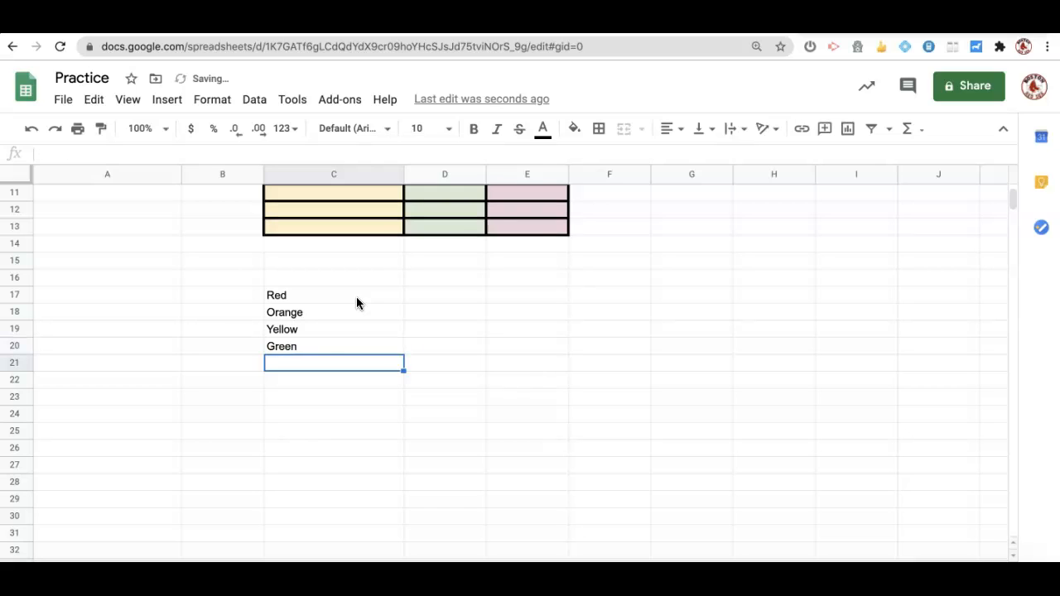
type("Blue")
key("Return")
type("Purple")
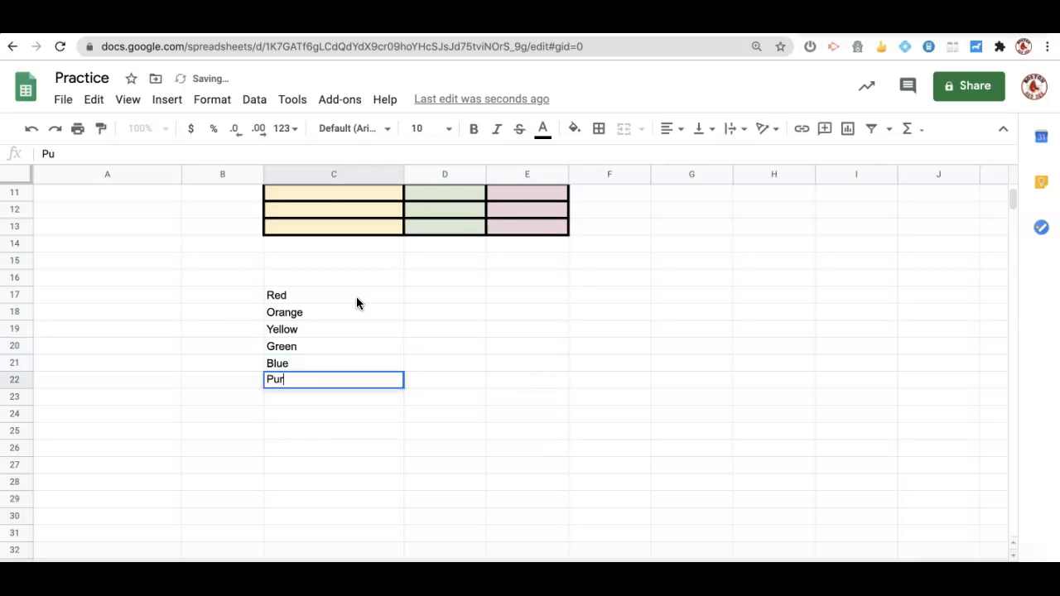
key("Up")
left_click(236, 348)
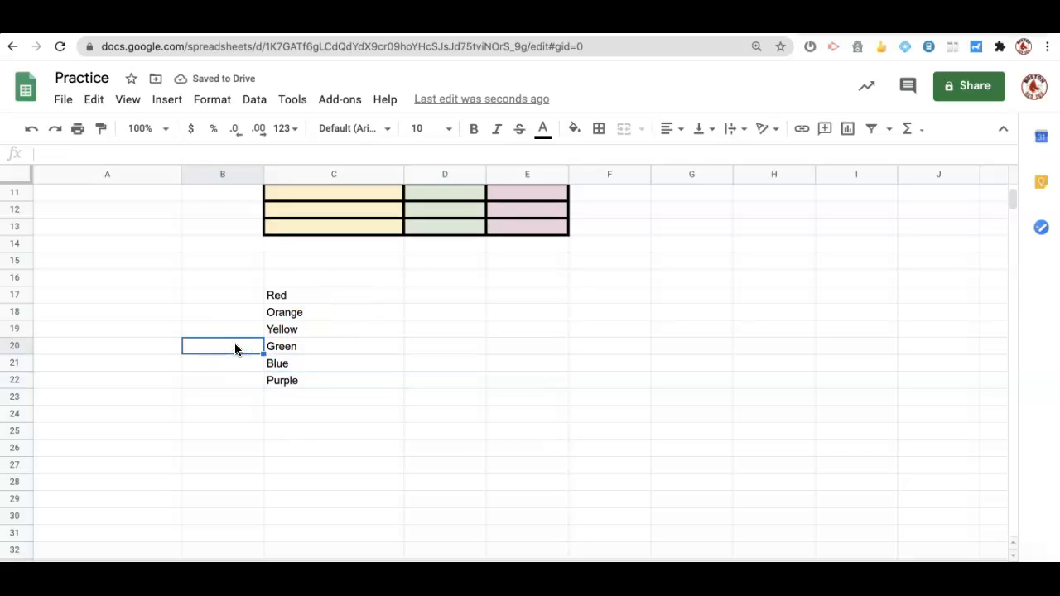
Step: Sort the color names in C17:C22 alphabetically by column C, A → Z
left_click_drag(276, 295, 277, 390)
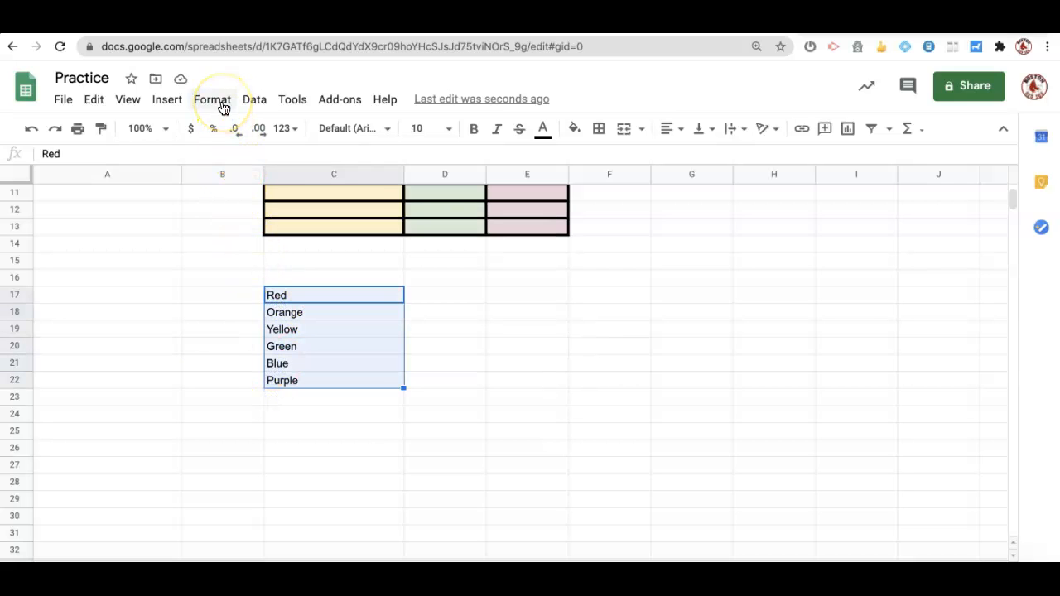
left_click(254, 101)
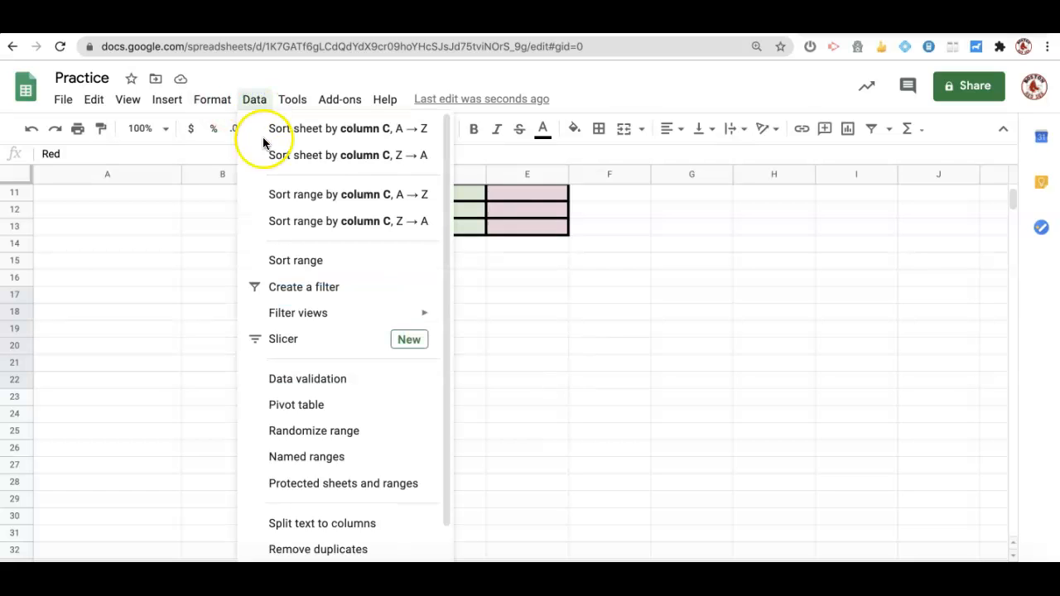
left_click(296, 261)
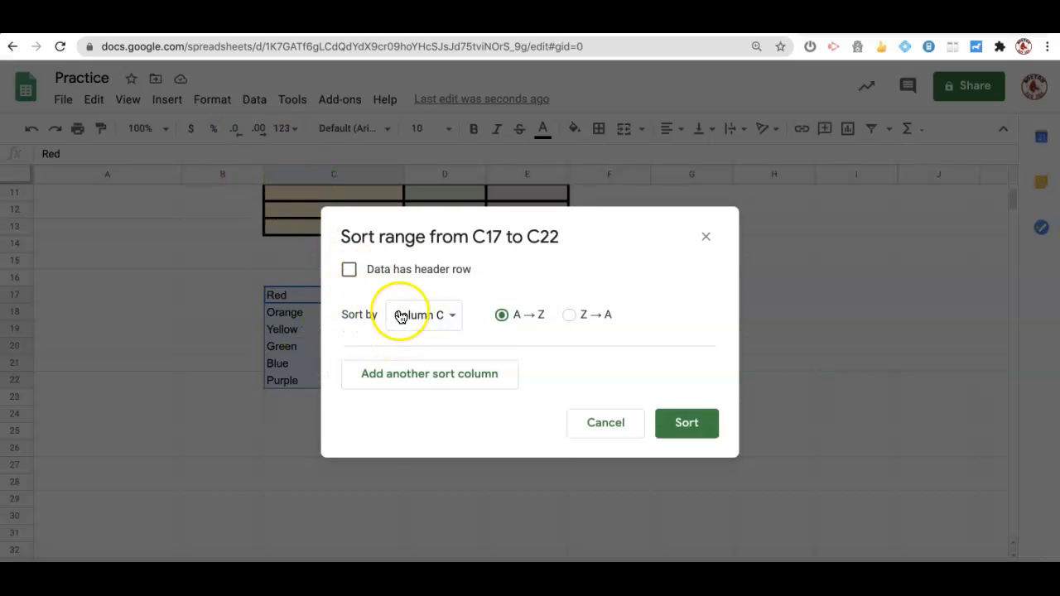
left_click(426, 319)
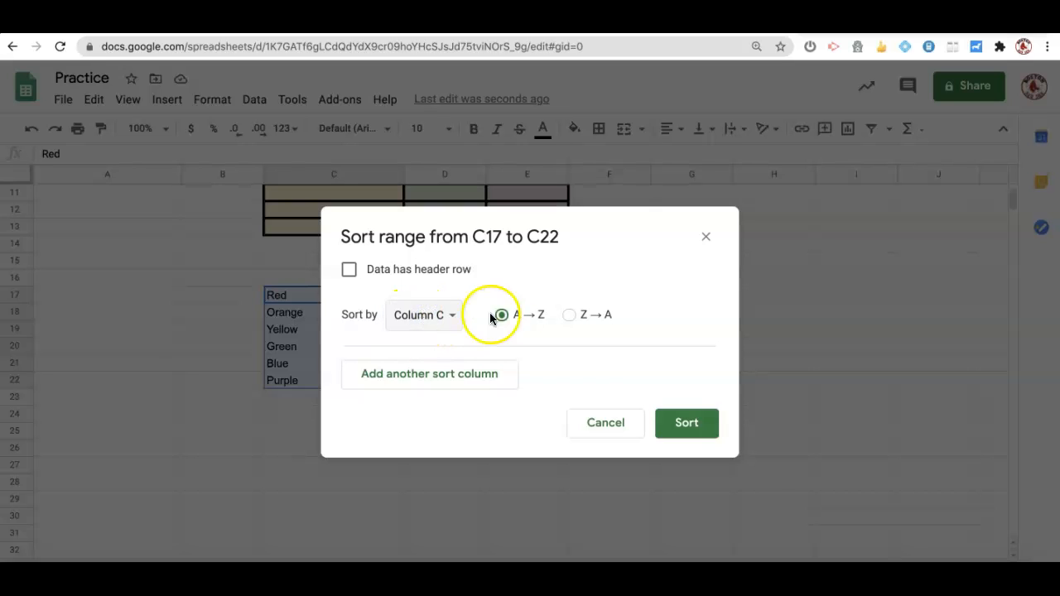
left_click(691, 423)
left_click(202, 295)
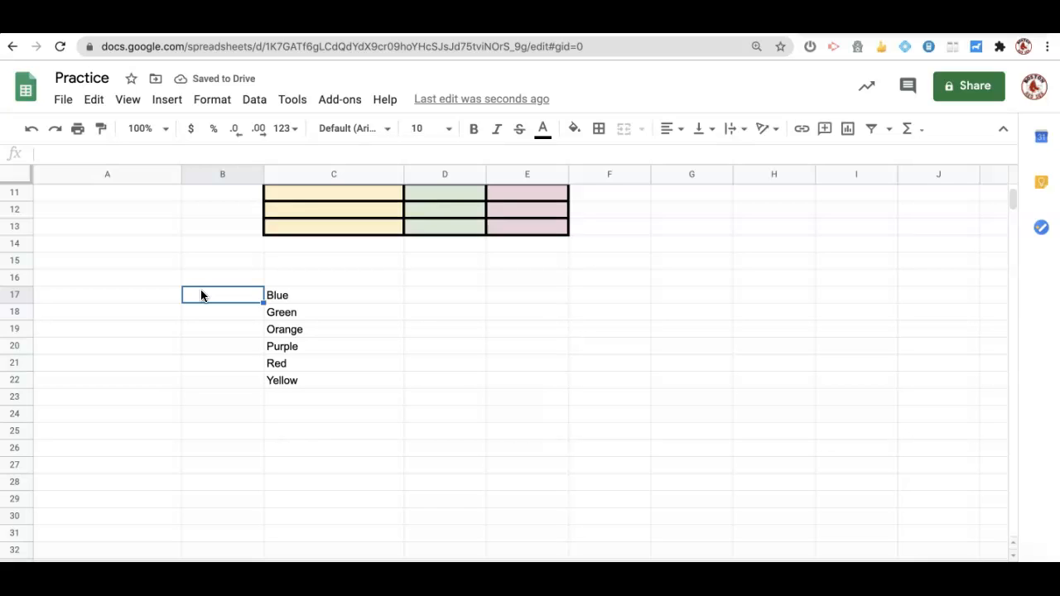
Step: Enter the numbers 10, 13, 2, 98, 43 and 4 in cells D17 to D22 beside the color names
left_click(435, 300)
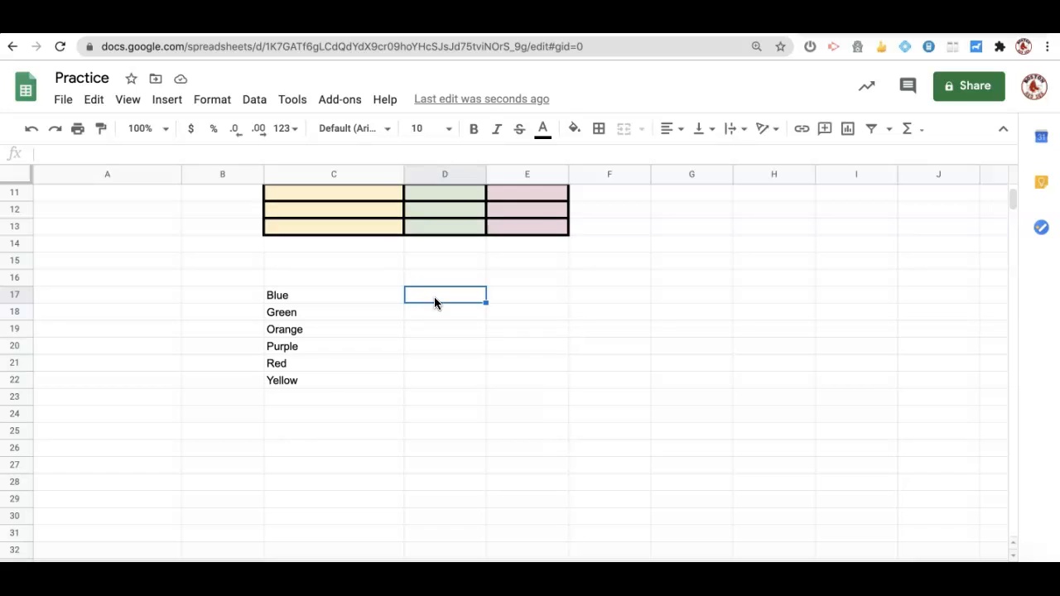
type("10")
key("Return")
type("13")
key("Return")
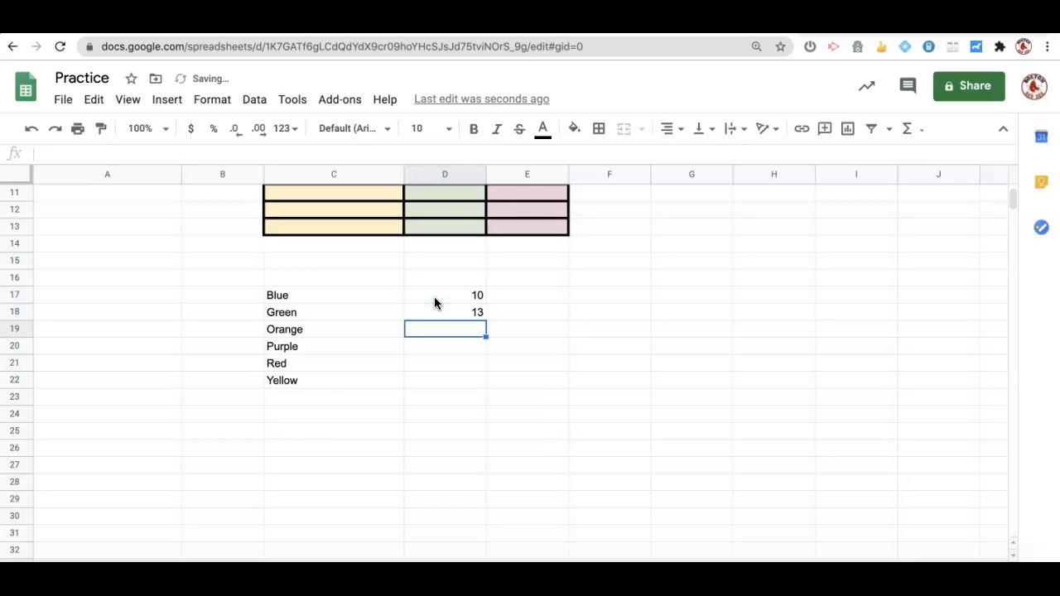
type("2")
key("Return")
type("98")
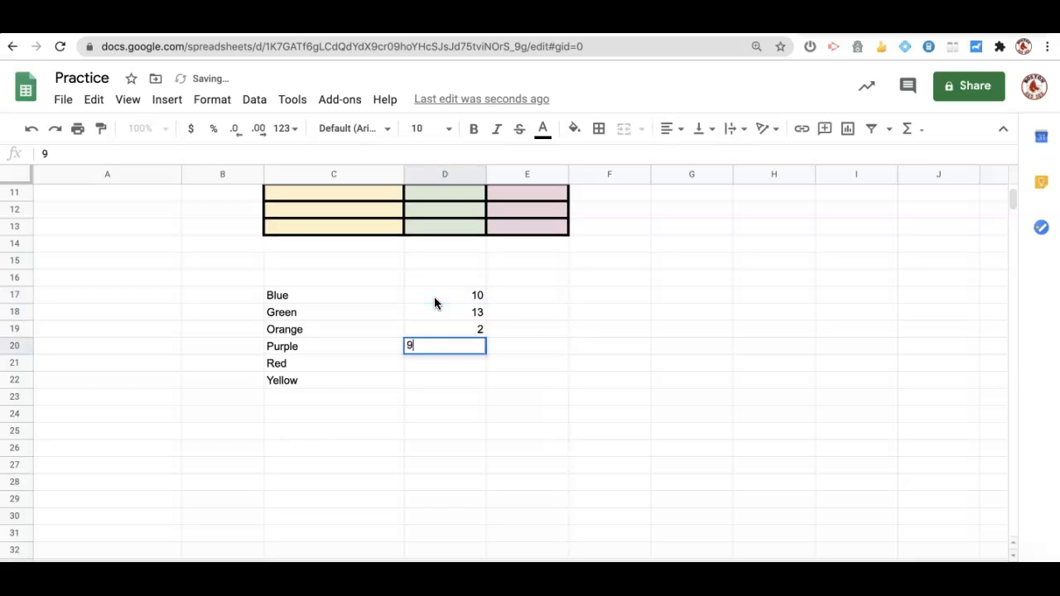
key("Return")
type("43")
key("Return")
type("4")
key("Return")
Step: Sort only the numbers in D17:D22 by column D in ascending order, A → Z
left_click_drag(436, 296, 445, 380)
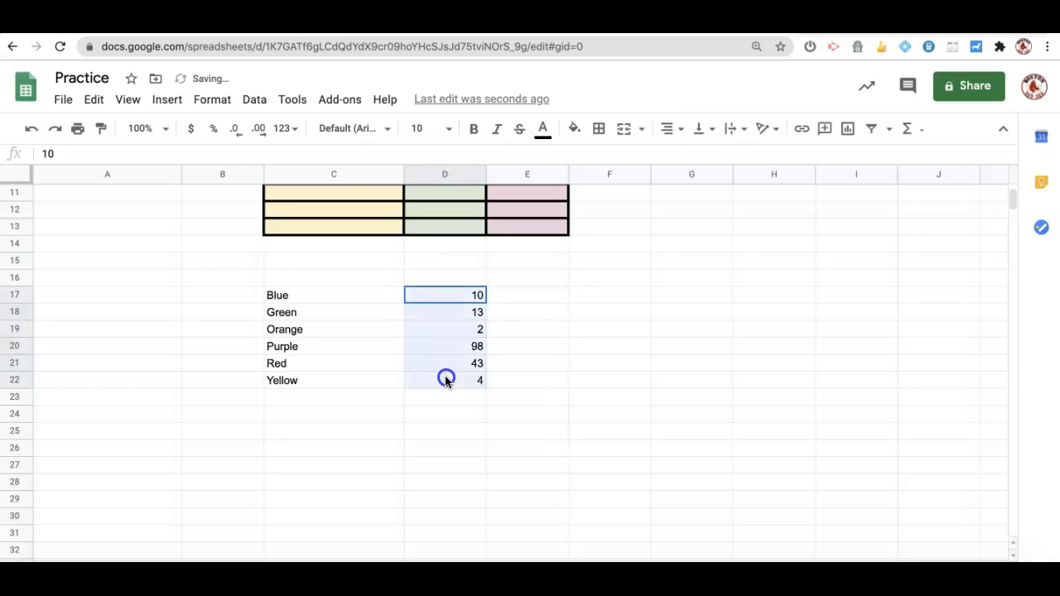
left_click(210, 101)
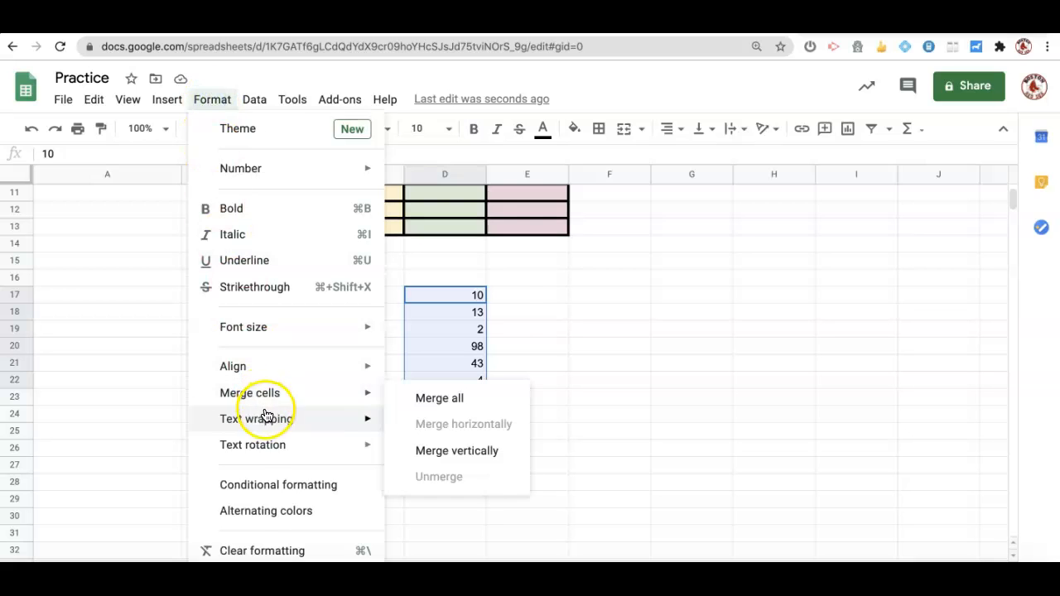
mouse_move(248, 109)
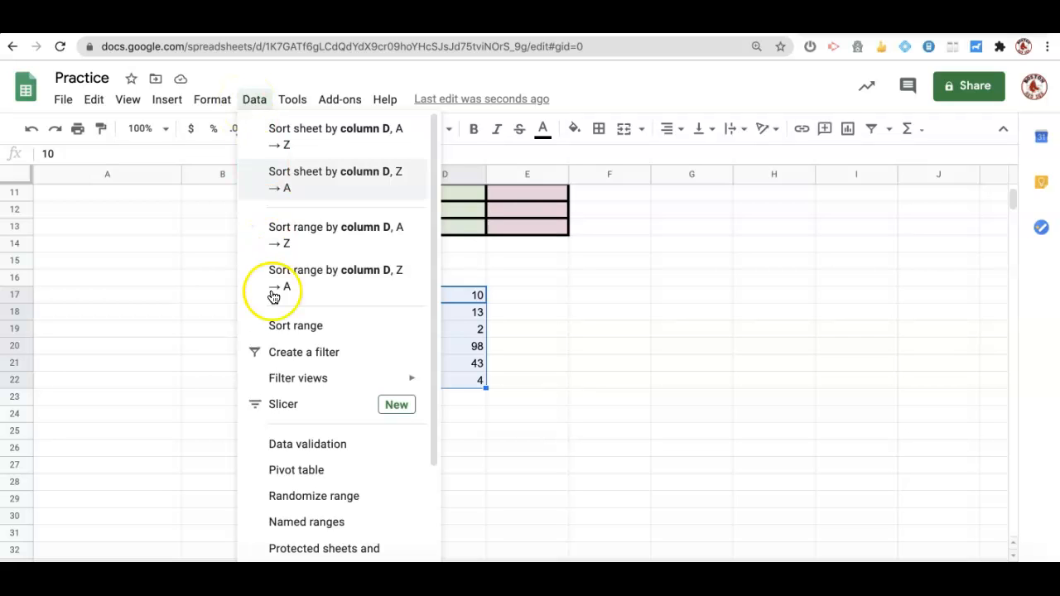
left_click(279, 327)
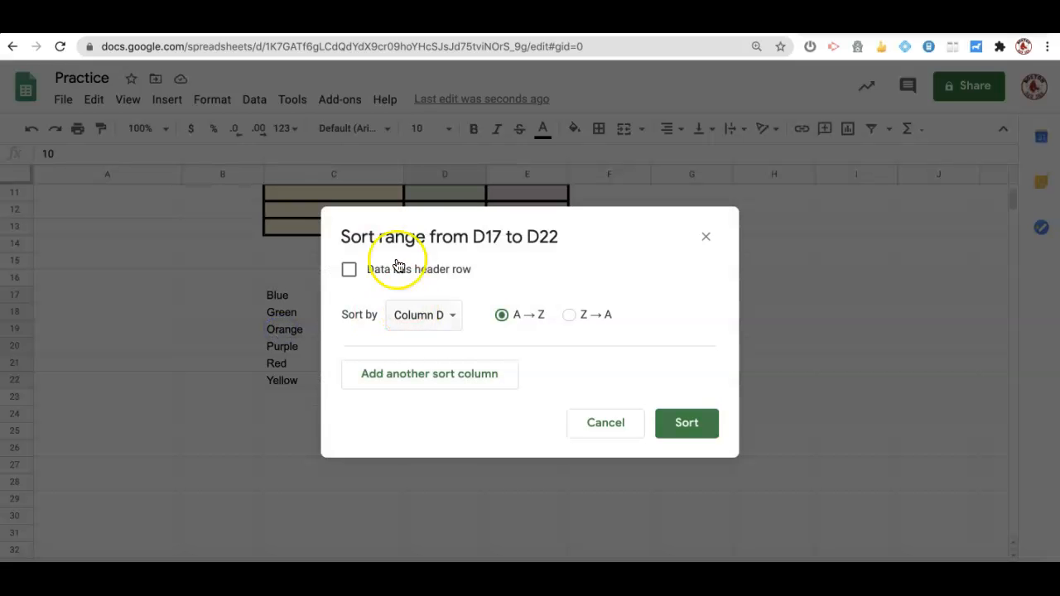
left_click_drag(476, 237, 702, 213)
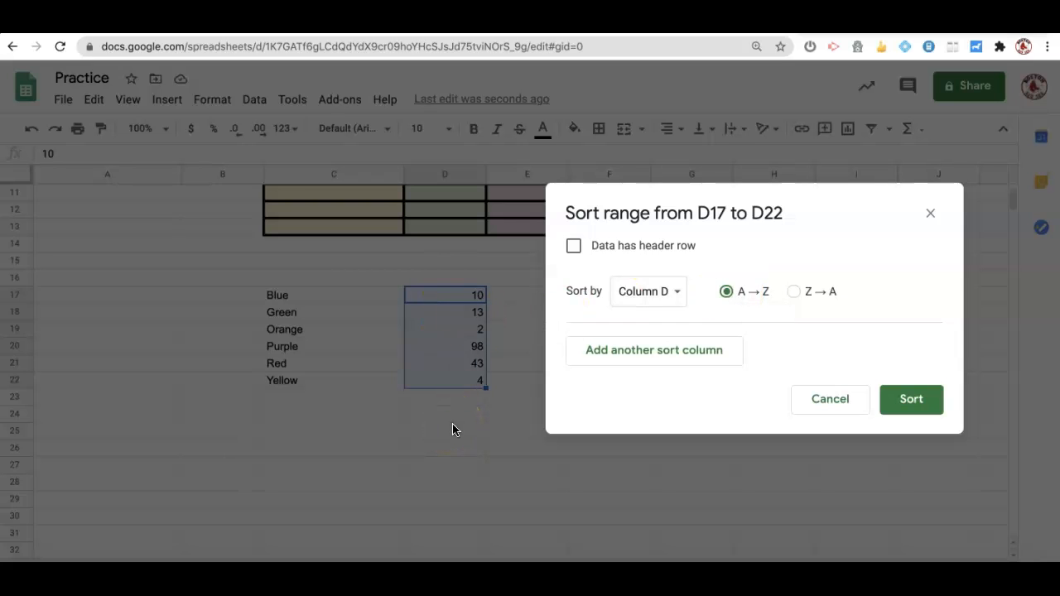
left_click(911, 399)
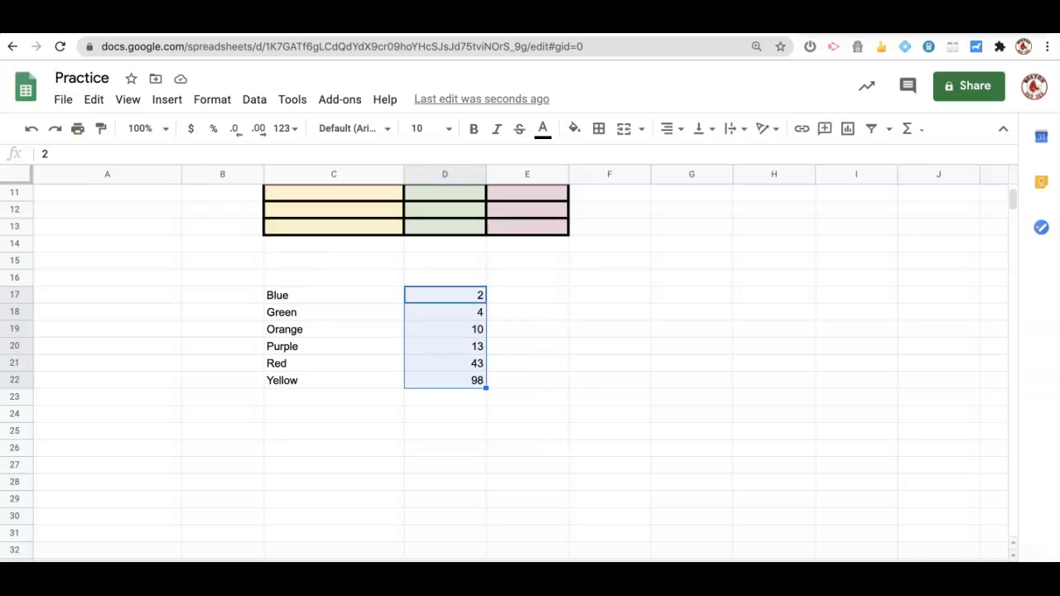
left_click(333, 465)
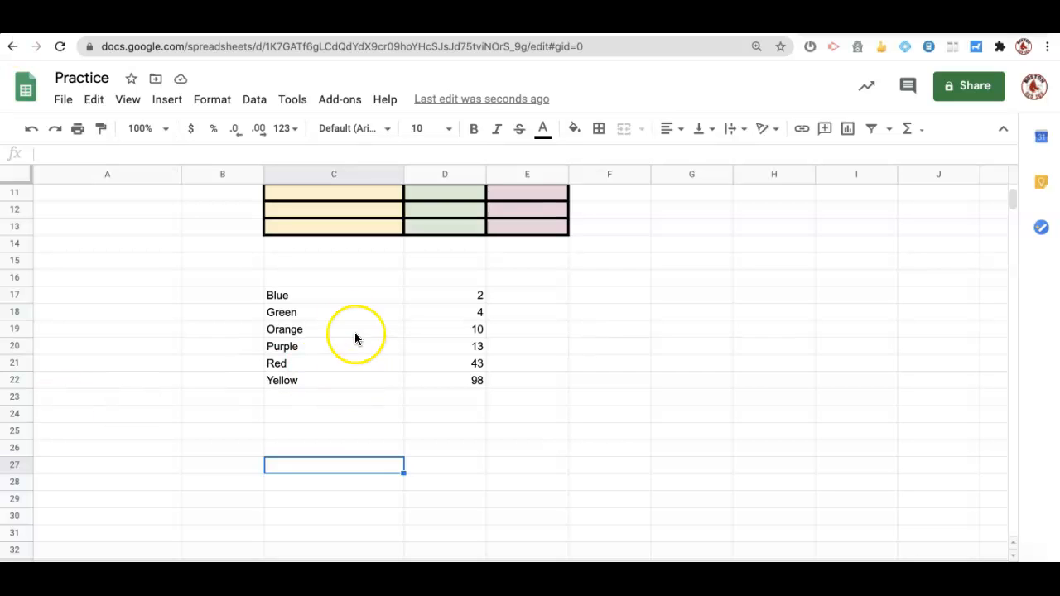
left_click_drag(337, 297, 340, 381)
left_click_drag(444, 297, 450, 395)
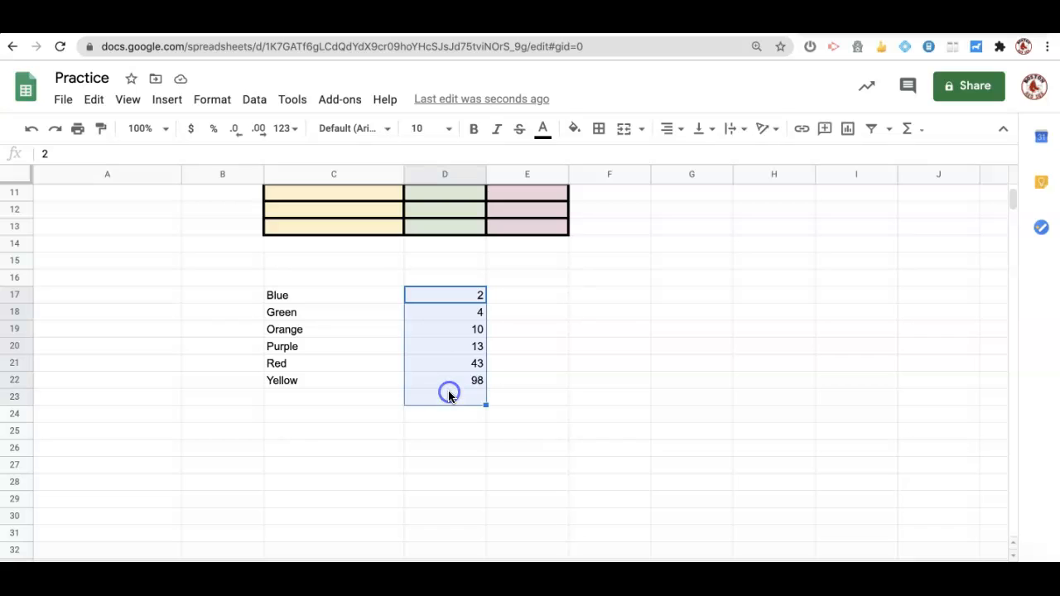
left_click(168, 485)
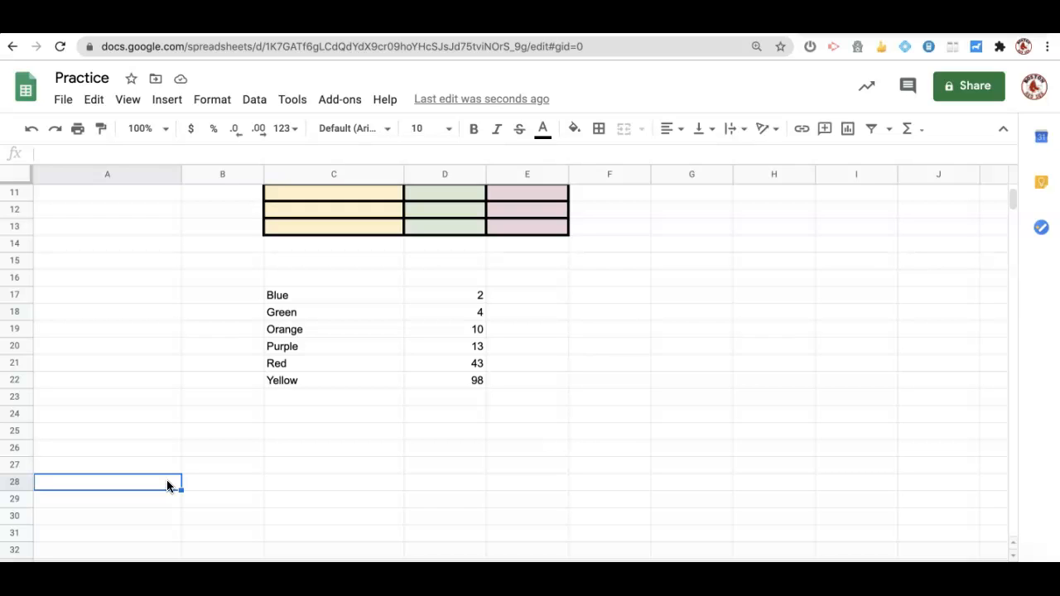
Step: Align the color names in C17:C22 to the right of their cells
left_click_drag(343, 296, 343, 380)
left_click(665, 131)
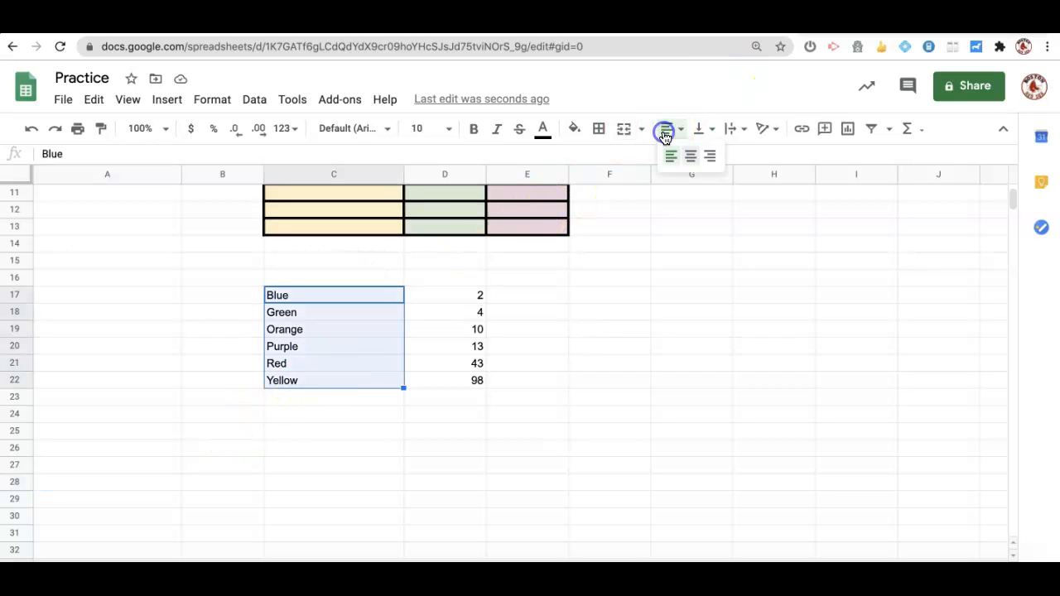
left_click(708, 156)
left_click(484, 396)
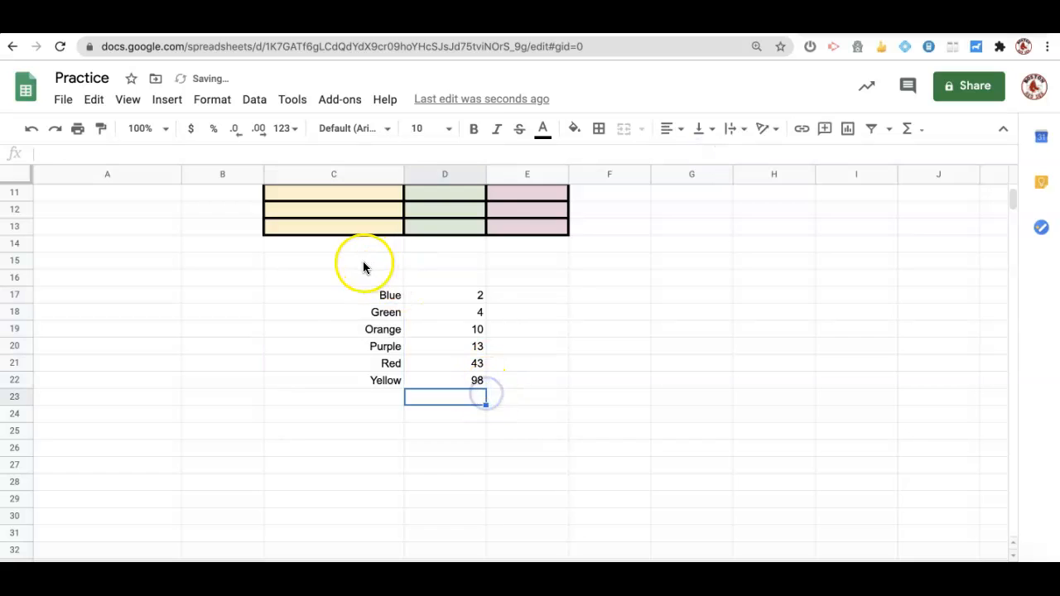
Step: Insert a chart of the colors and numbers in C17:D22 and move it just below the data, starting around row 24
left_click_drag(340, 299, 451, 380)
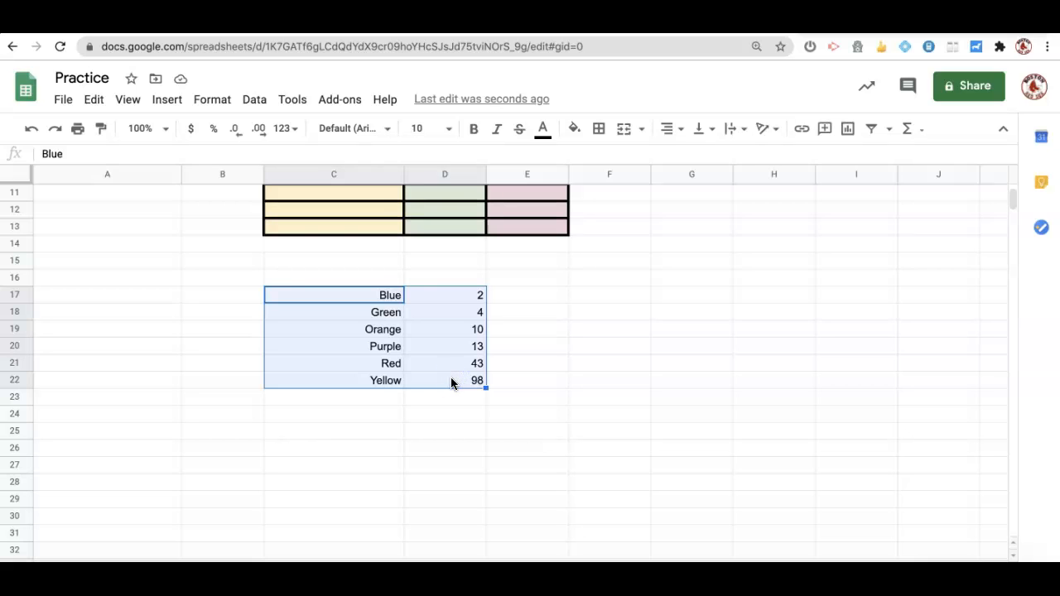
left_click(167, 100)
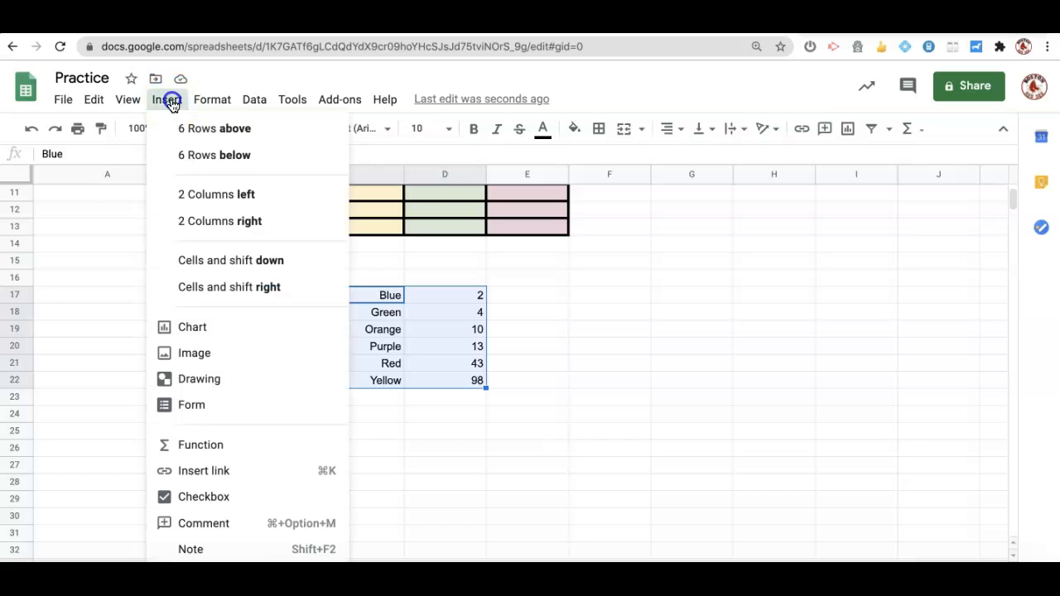
left_click(200, 339)
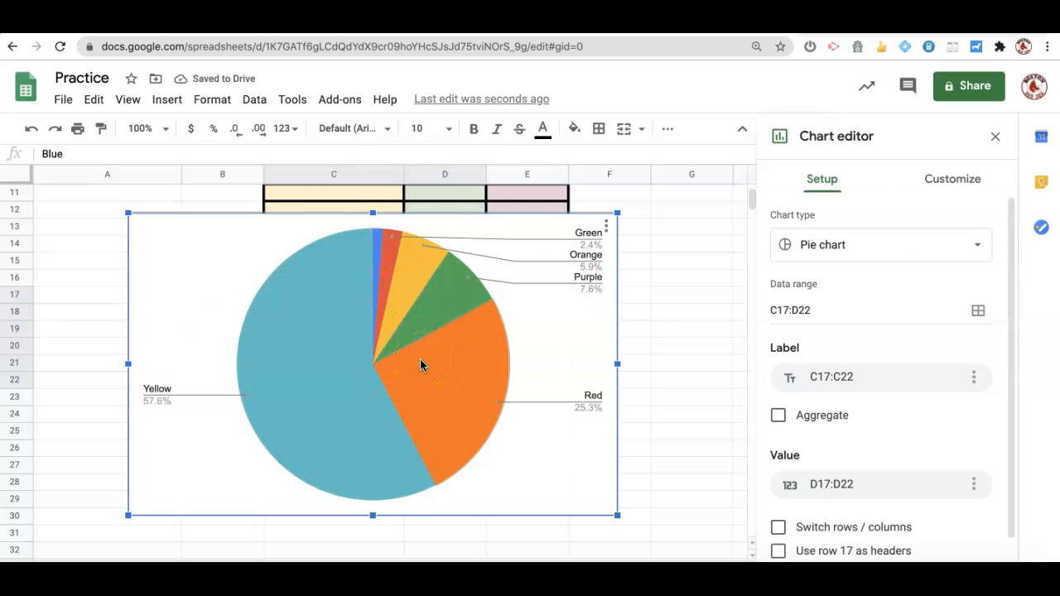
left_click_drag(172, 280, 251, 462)
scroll(466, 361, "down", 3)
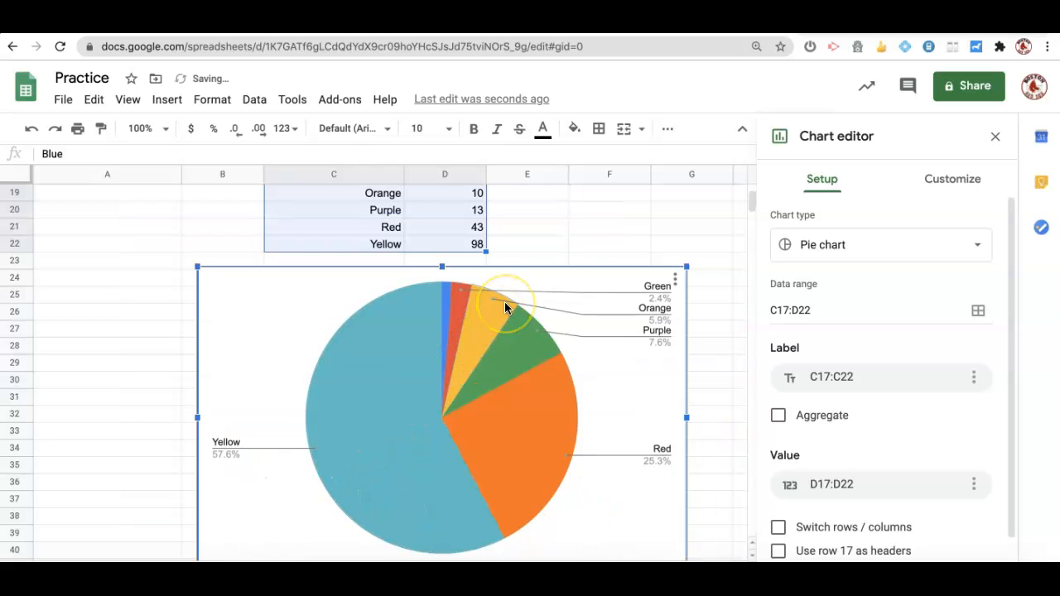
scroll(505, 307, "up", 1)
scroll(505, 307, "down", 1)
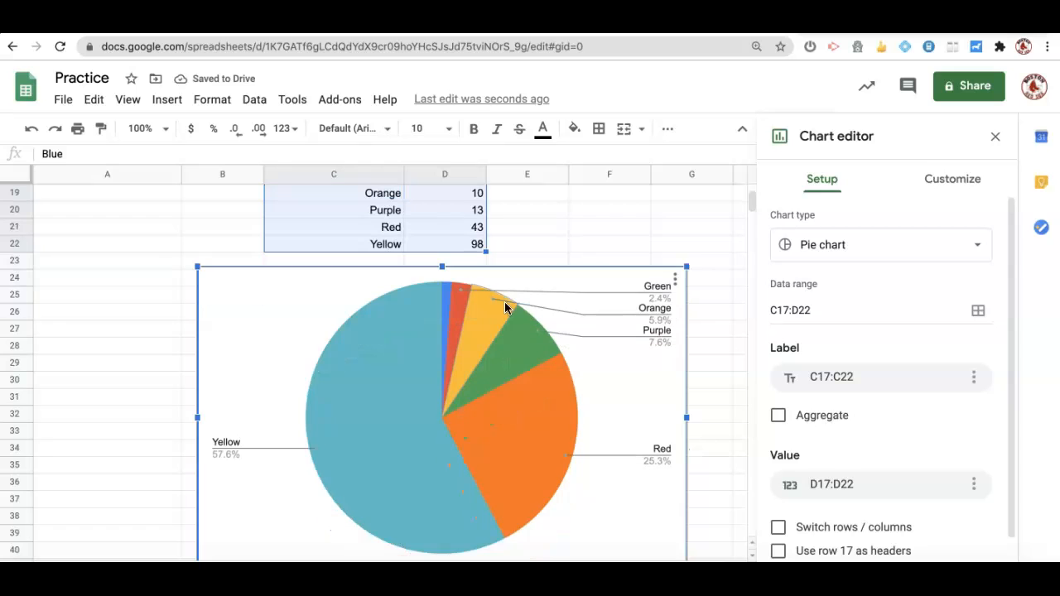
Step: Browse the available chart types and change the pie chart to a combo chart
left_click(850, 242)
scroll(850, 241, "down", 3)
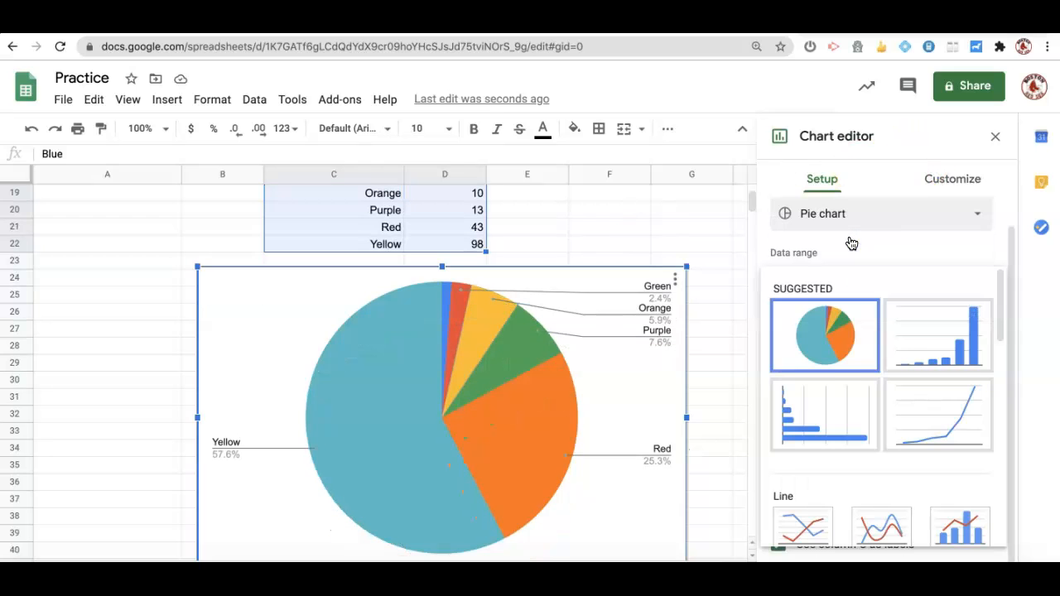
scroll(983, 441, "down", 3)
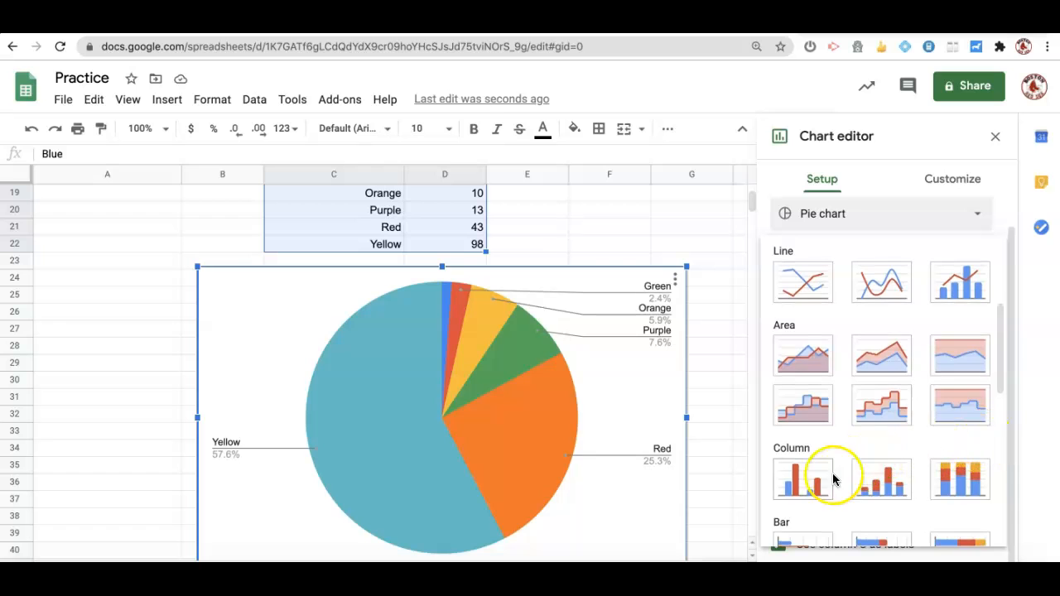
scroll(903, 388, "up", 1)
scroll(902, 388, "up", 2)
left_click(944, 396)
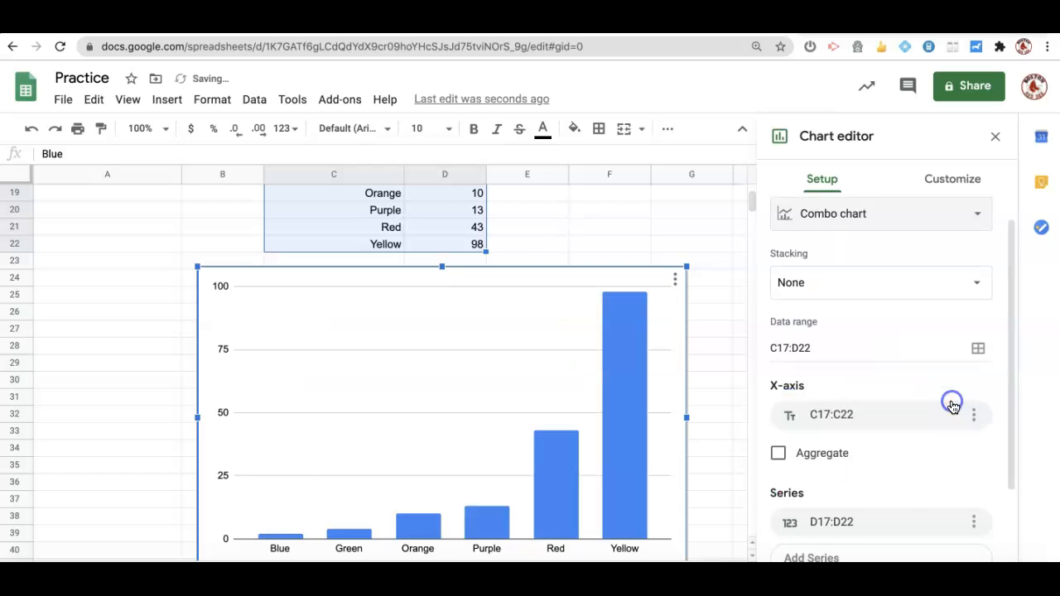
scroll(419, 422, "down", 2)
scroll(418, 422, "up", 1)
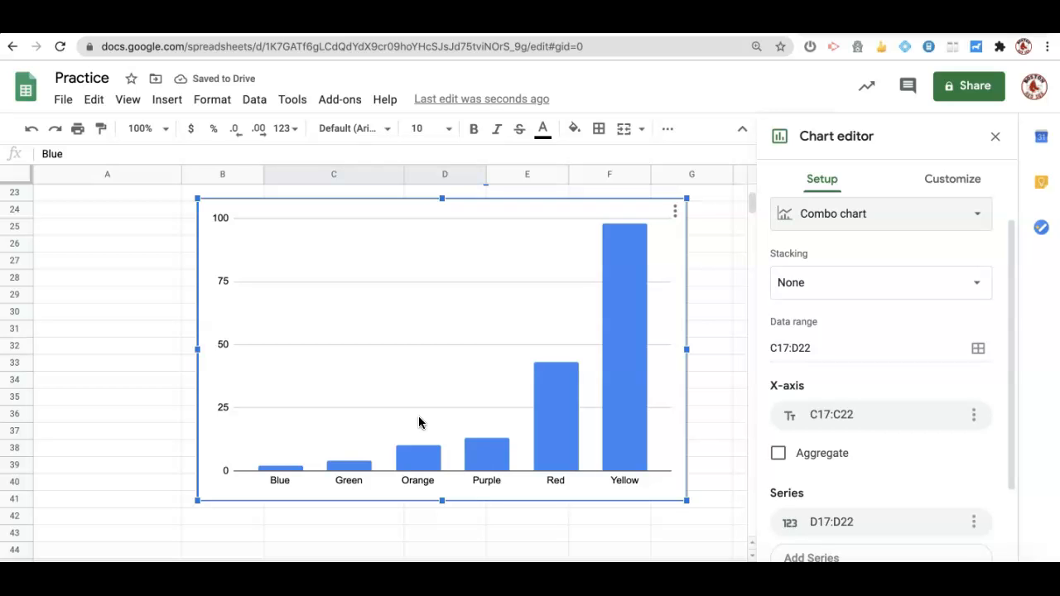
Step: Change the chart to the suggested line chart and open its customization options
left_click(892, 220)
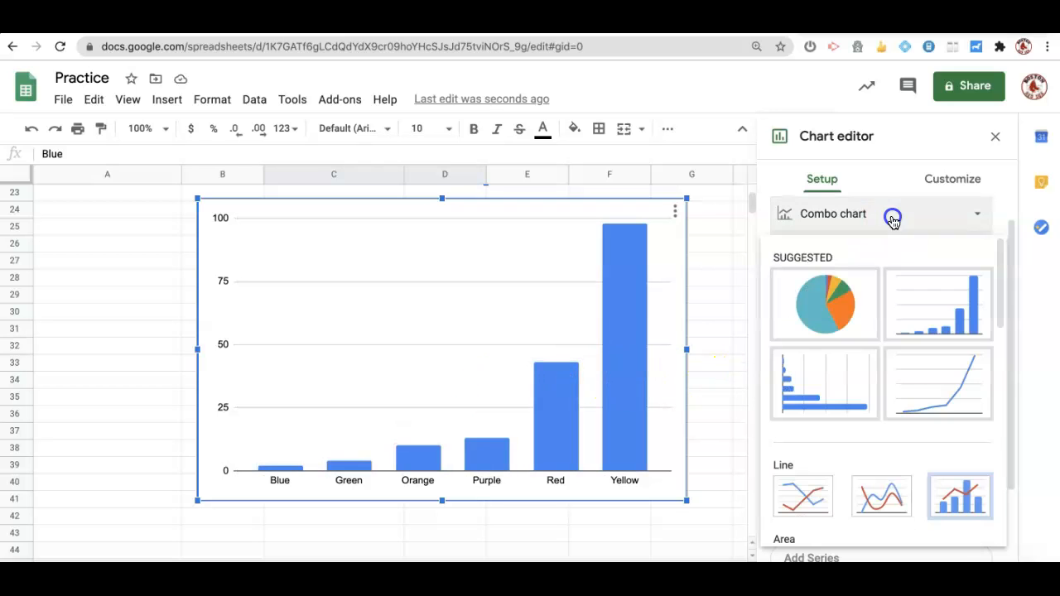
left_click(919, 372)
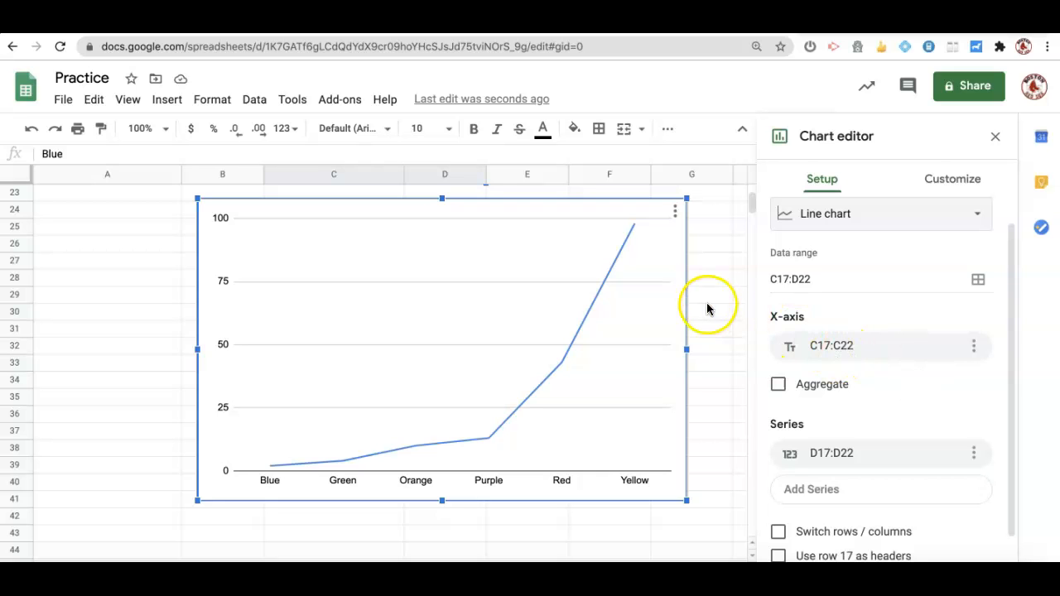
right_click(516, 247)
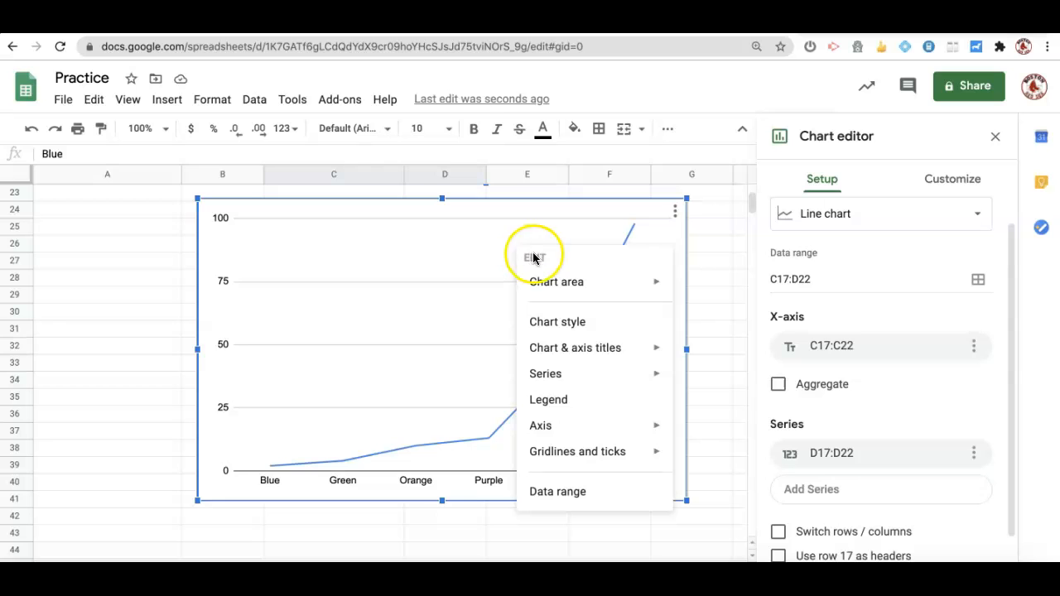
left_click(930, 186)
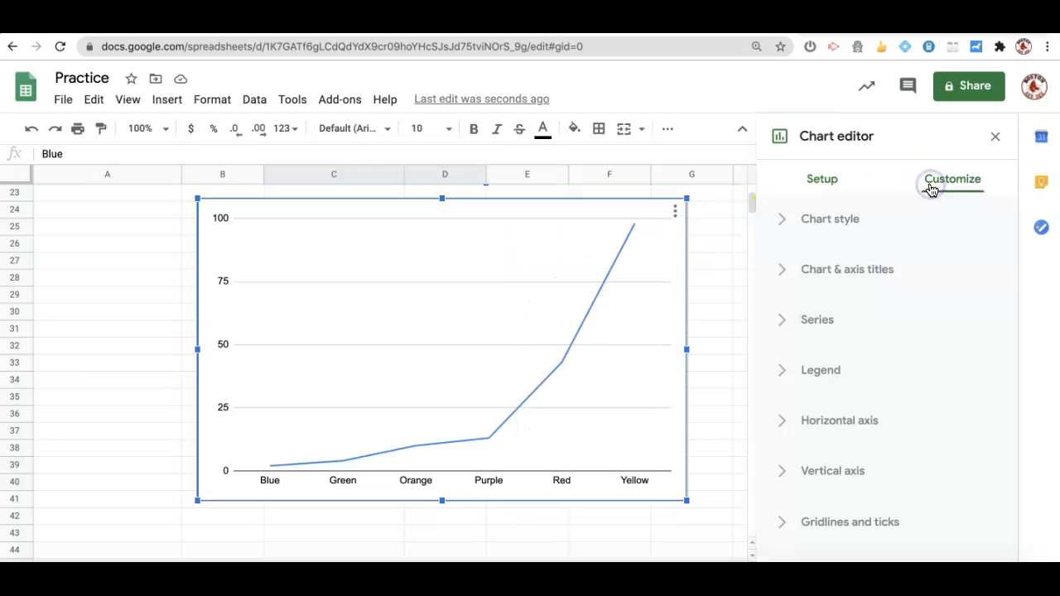
Step: Set the line chart's background color to light green in the chart style options
left_click(882, 215)
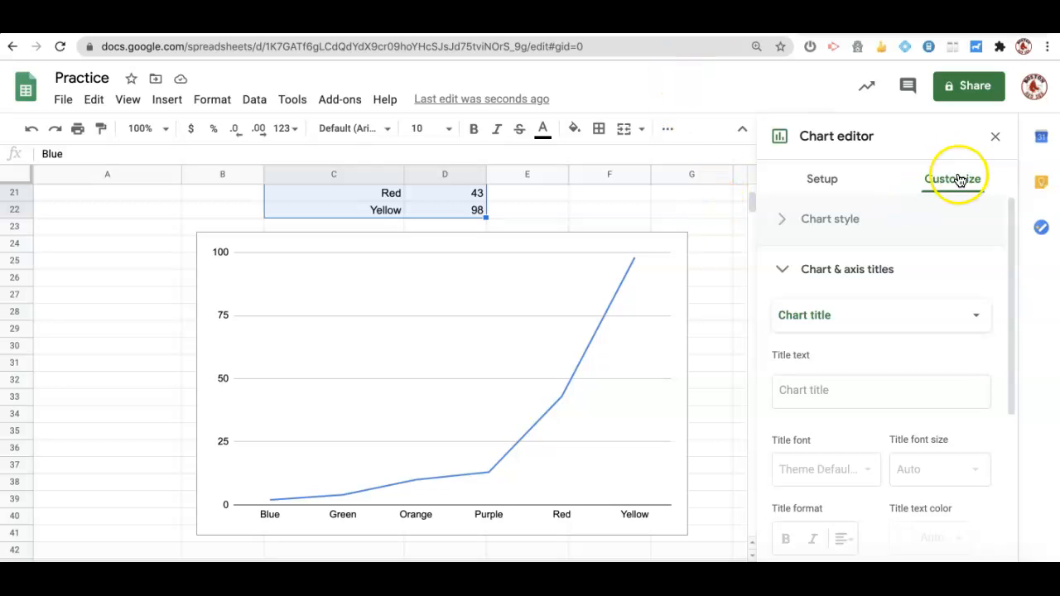
left_click(820, 178)
left_click(933, 182)
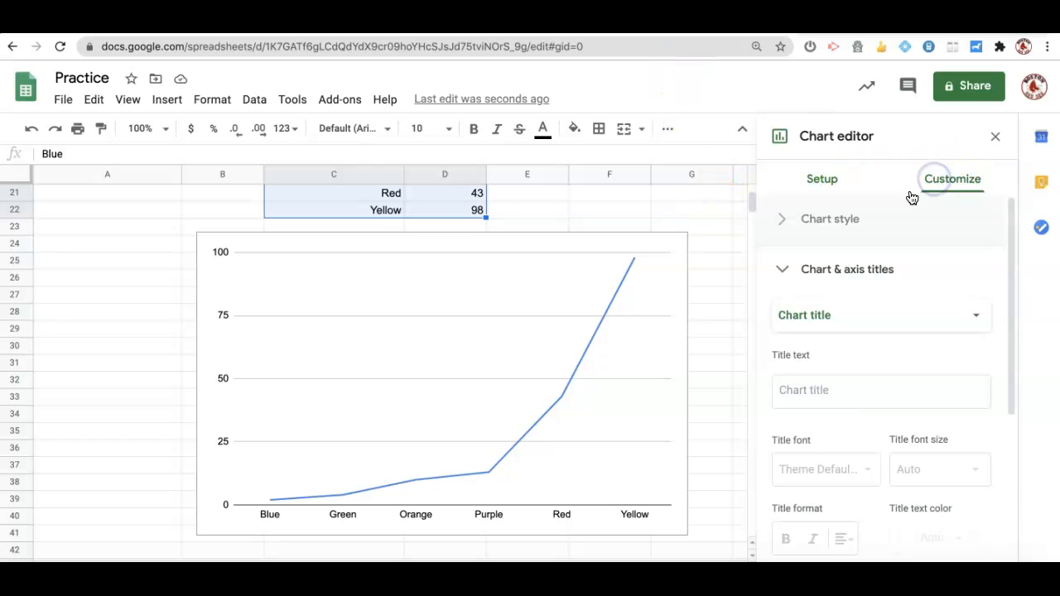
left_click(845, 220)
left_click(823, 279)
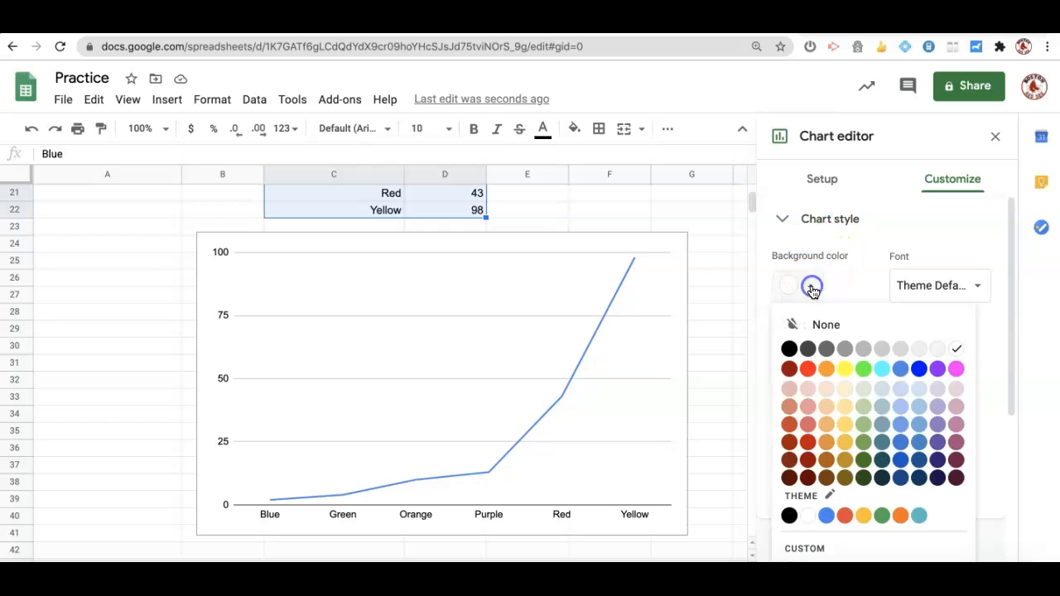
left_click(867, 388)
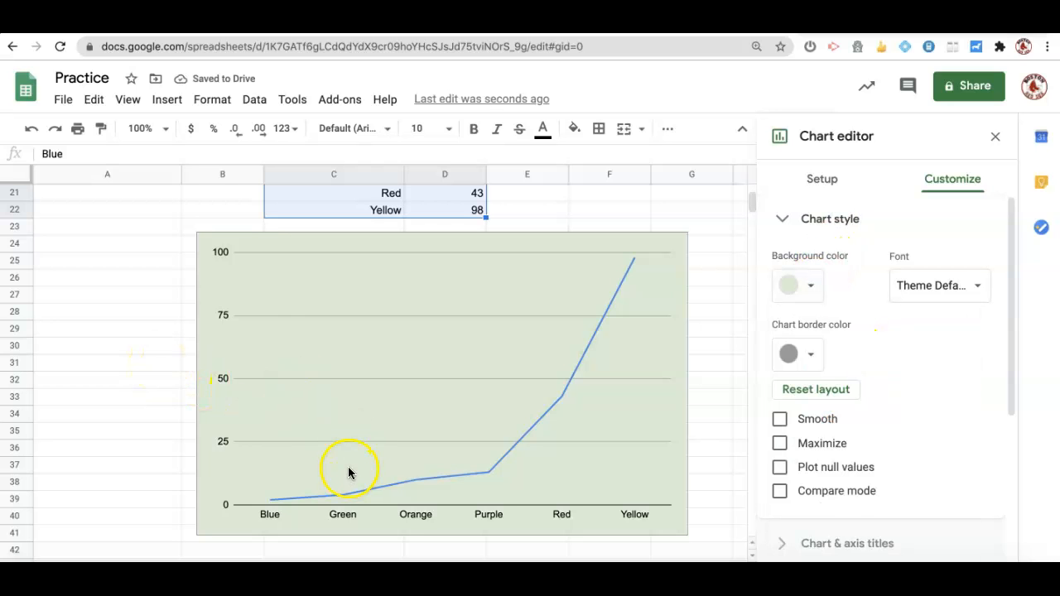
Step: Turn on the Smooth option so the chart's line is drawn as a curve
left_click(779, 419)
scroll(541, 406, "down", 1)
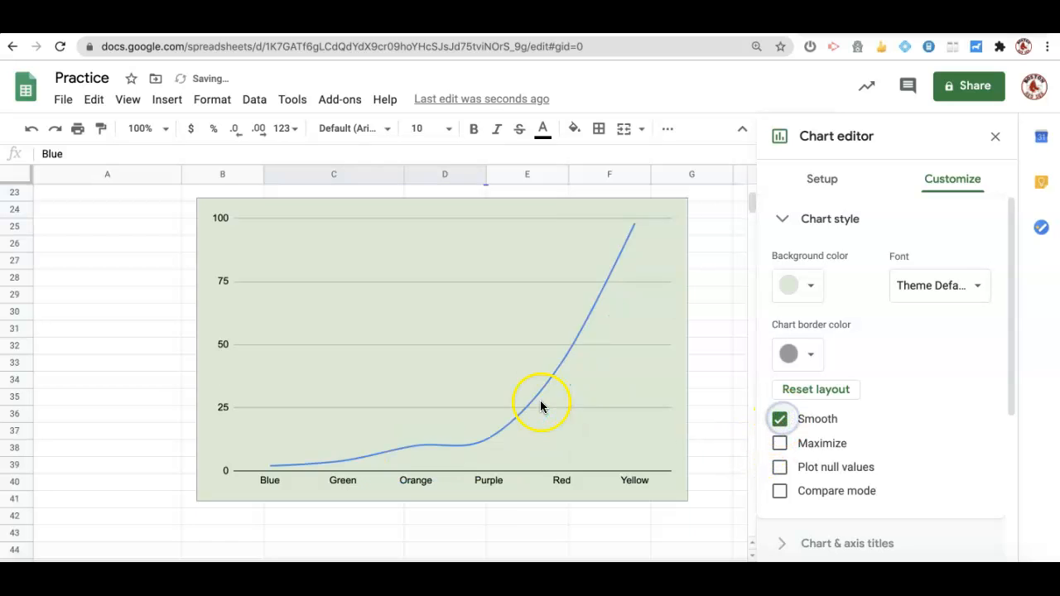
scroll(541, 406, "down", 5)
scroll(653, 292, "up", 5)
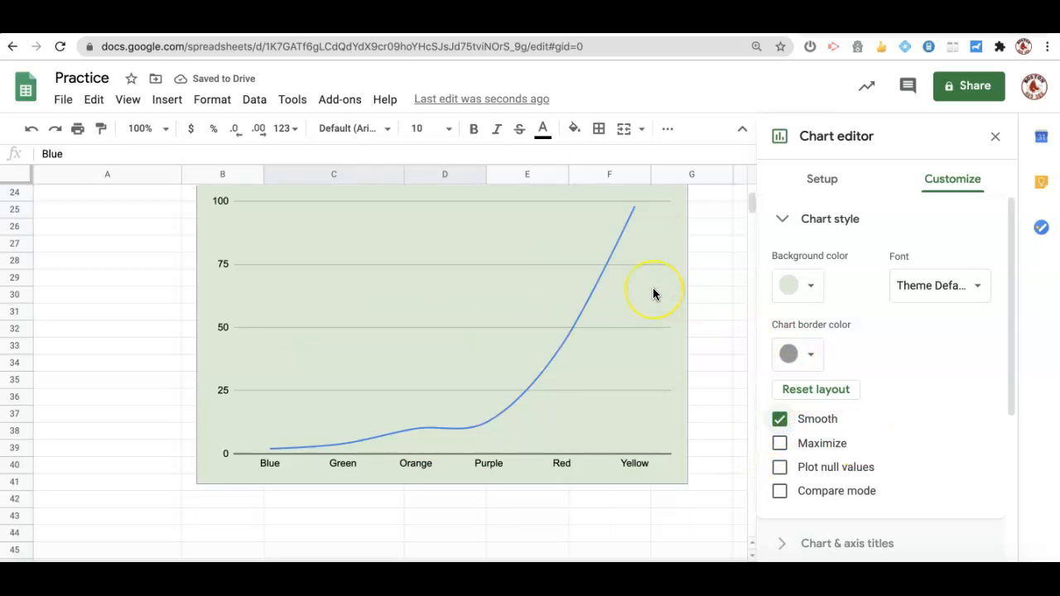
scroll(653, 294, "up", 1)
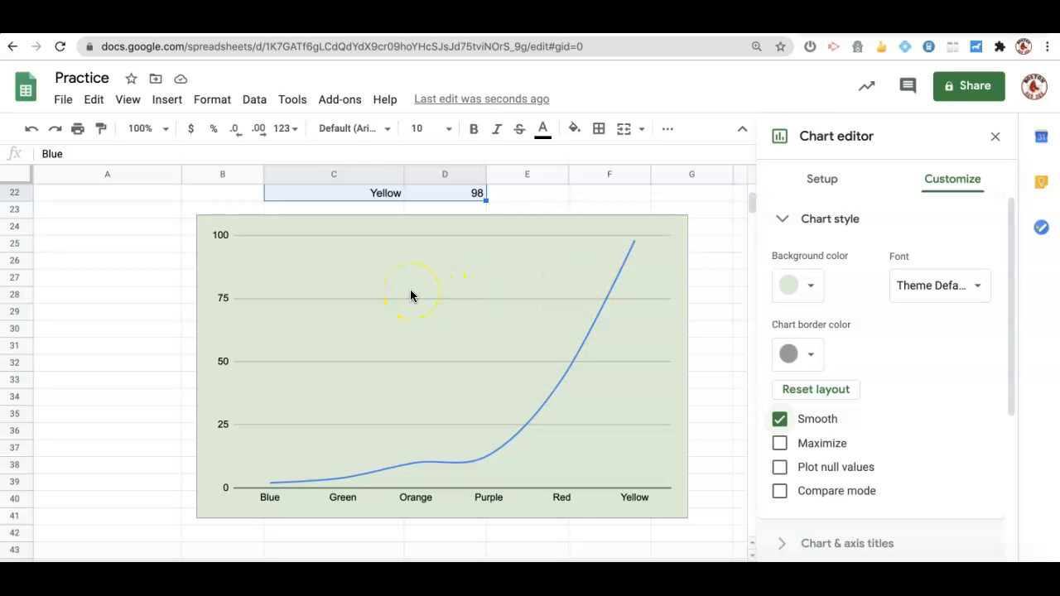
Step: Widen column C and narrow column A so its text wraps onto three lines
scroll(410, 295, "up", 6)
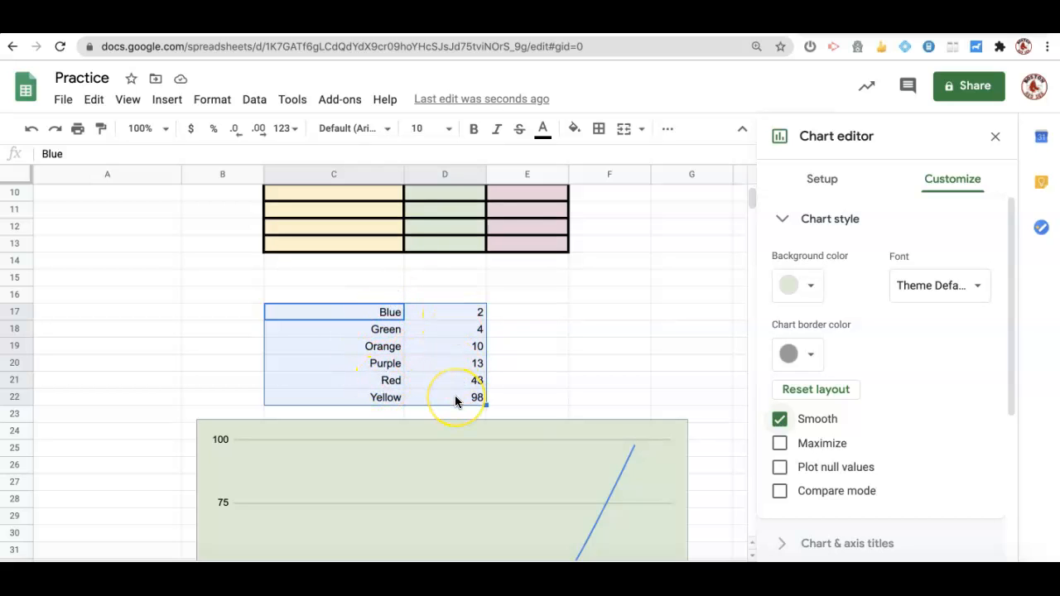
scroll(455, 395, "up", 4)
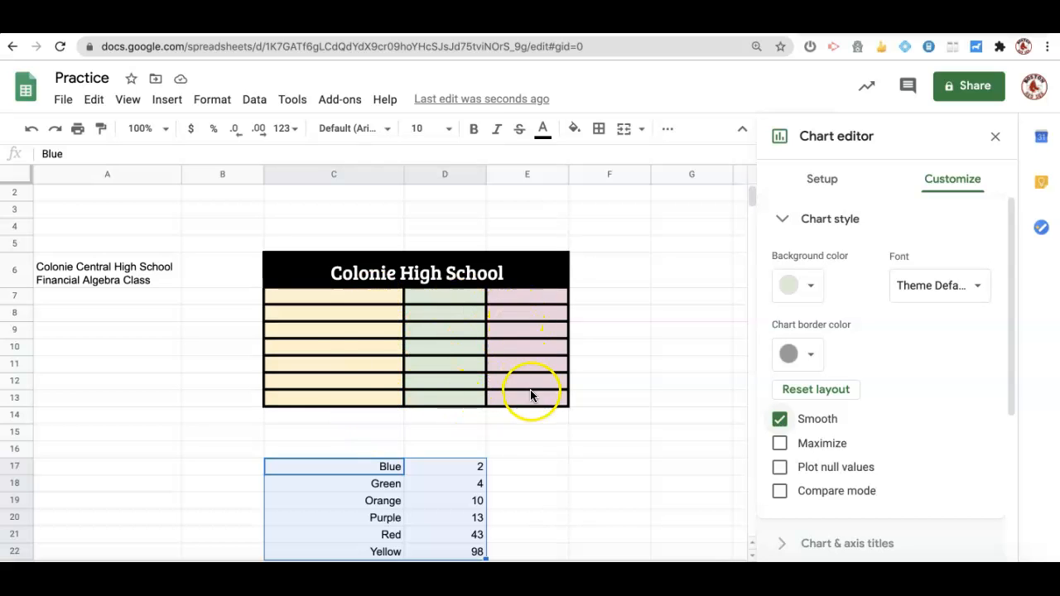
left_click_drag(403, 172, 332, 171)
left_click_drag(414, 172, 425, 171)
left_click_drag(425, 172, 461, 168)
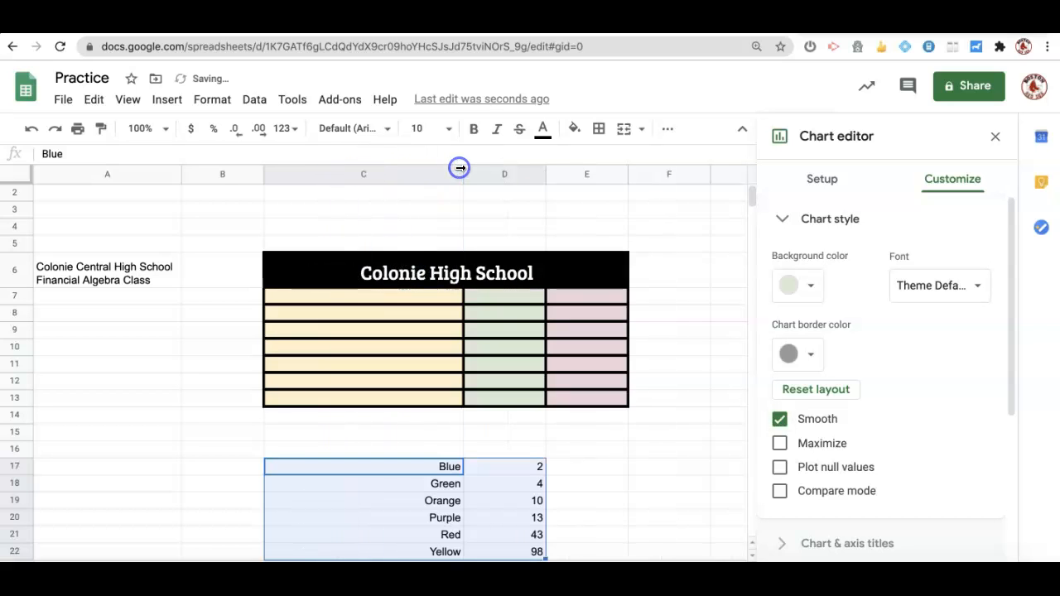
left_click_drag(180, 171, 147, 169)
Step: Make row 6 taller and select the merged Colonie High School title cell
left_click_drag(24, 287, 24, 302)
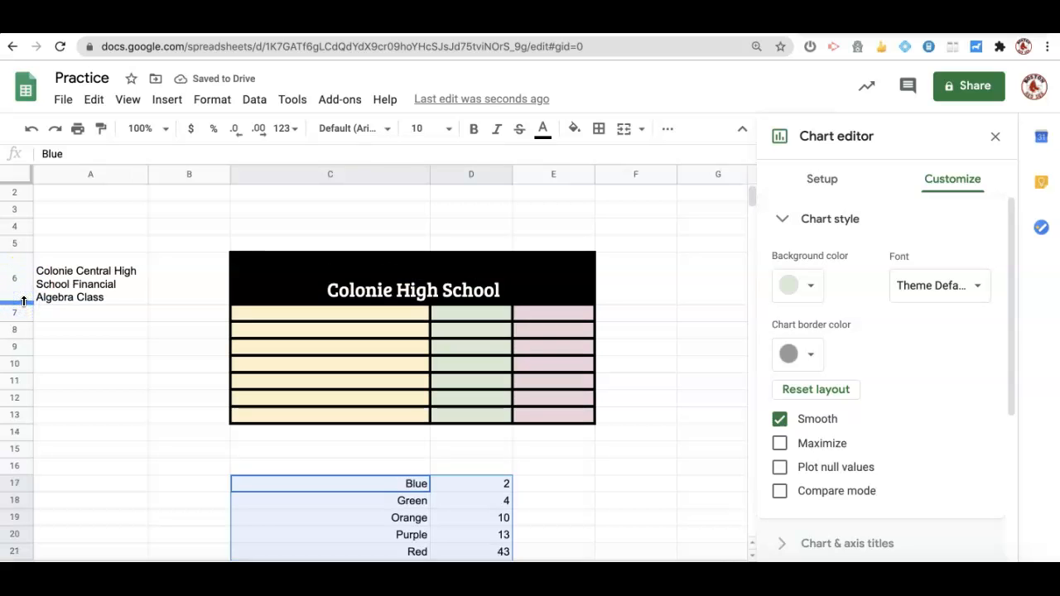
left_click(333, 279)
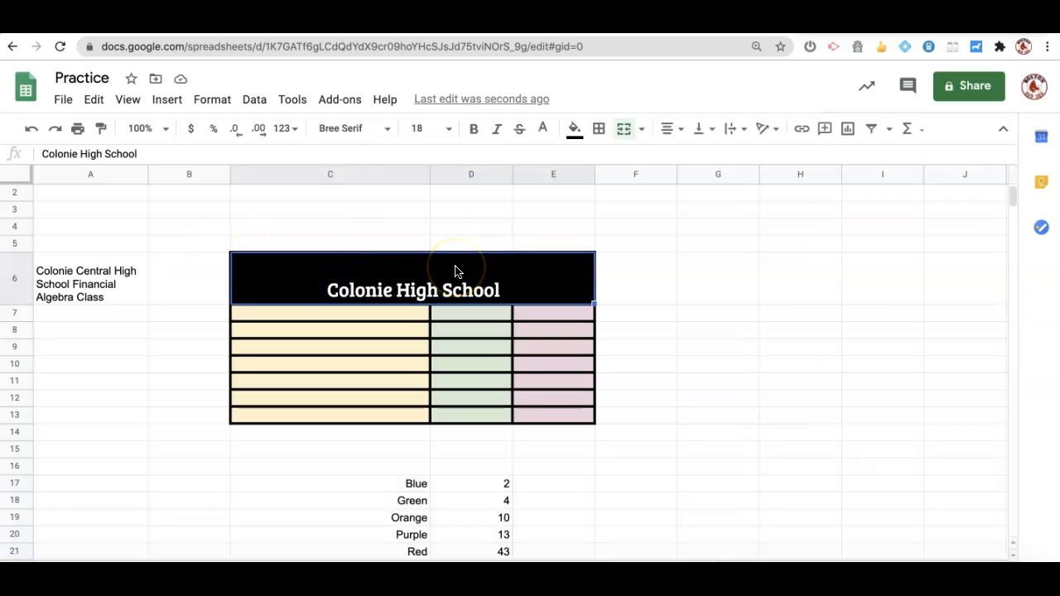